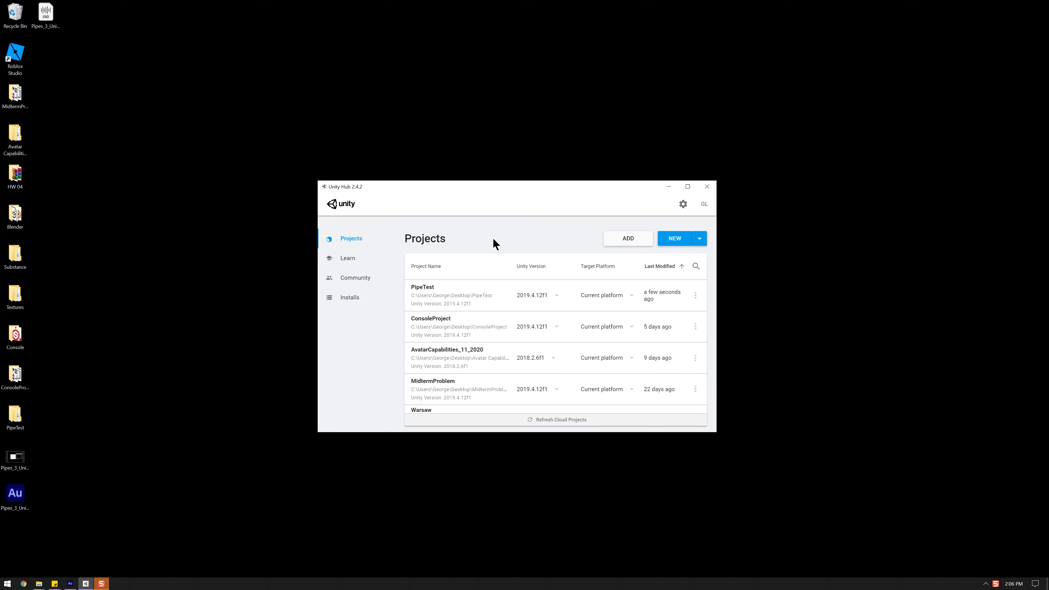
Create a new 3D project named ConsoleAssetTest with Unity version 2019.4.12f1
scroll(483, 333, down, 3)
scroll(552, 316, up, 3)
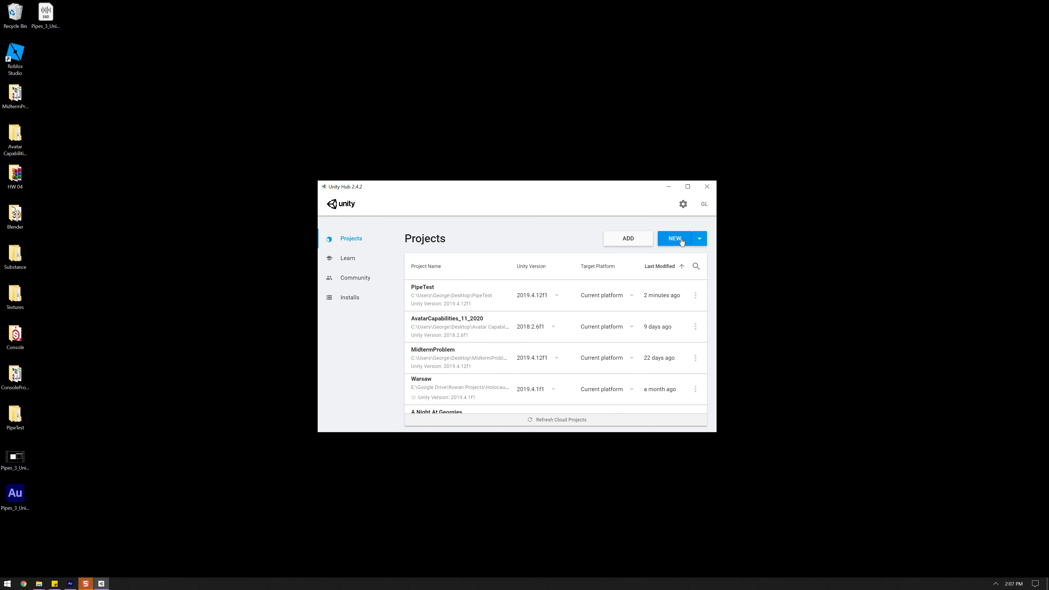
click(701, 239)
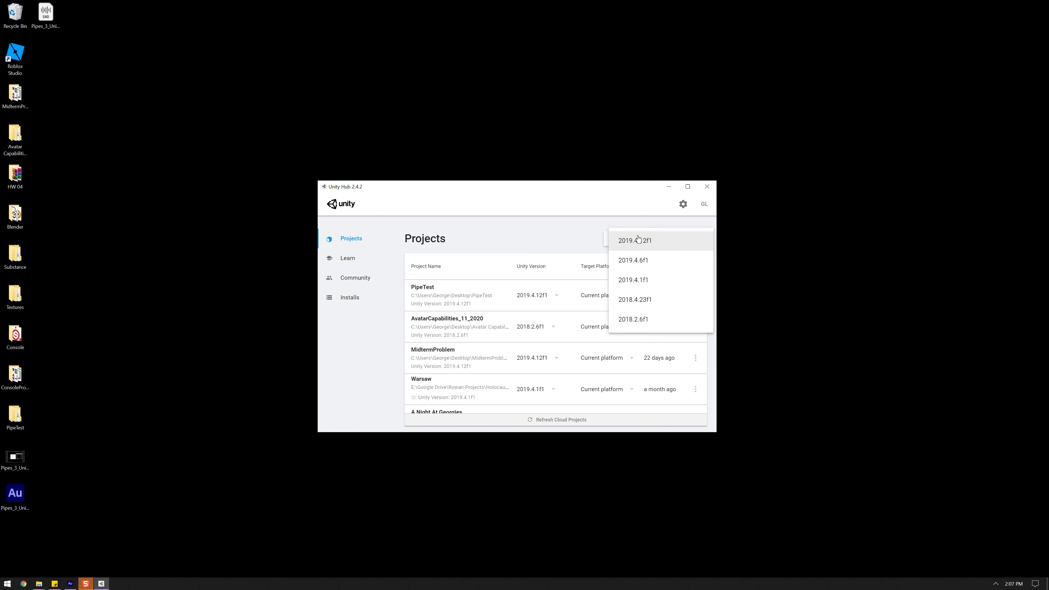
click(637, 244)
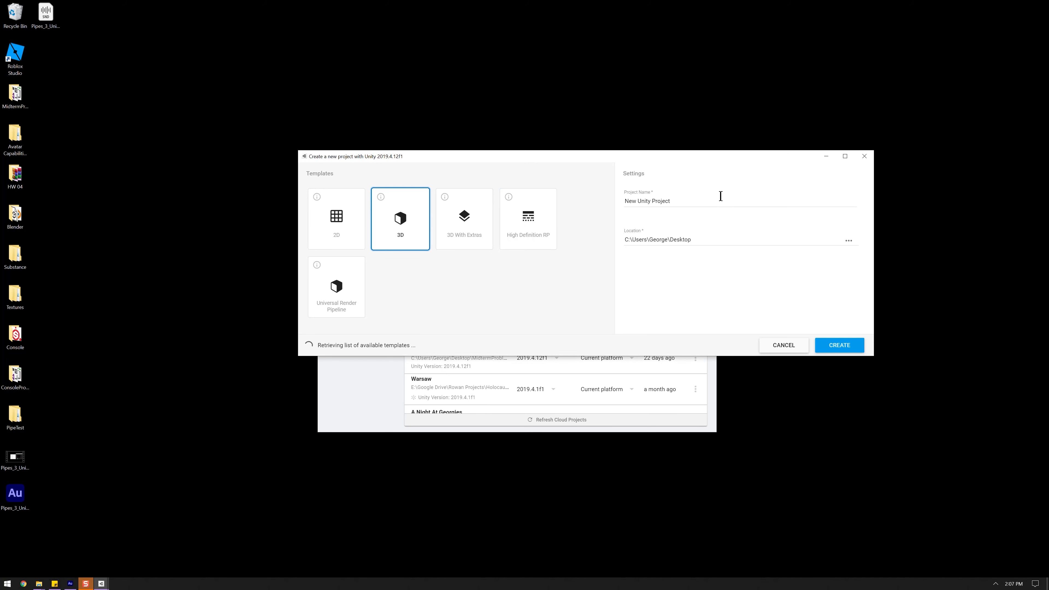
text(Console)
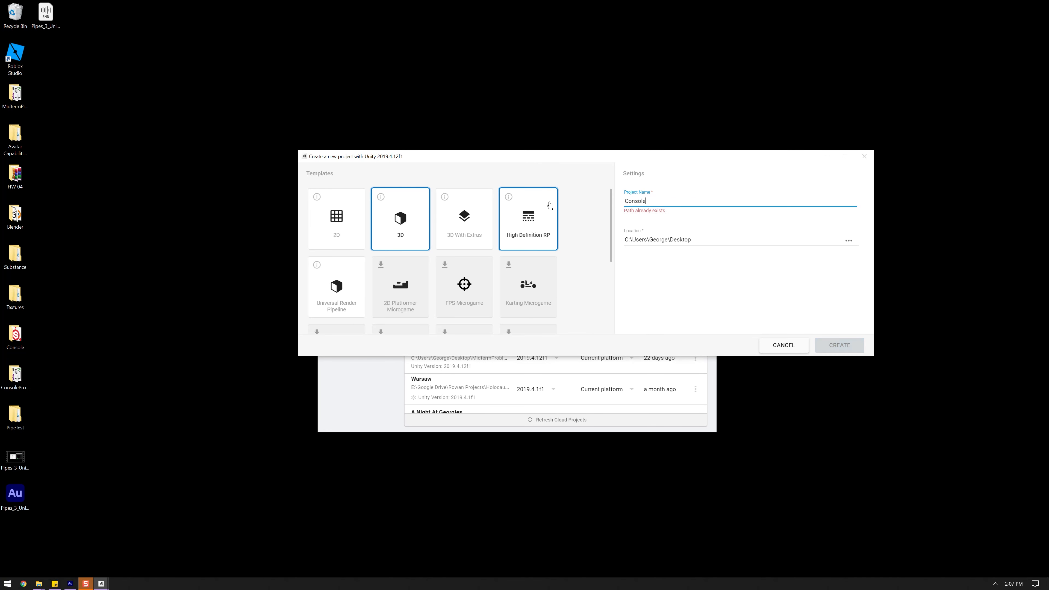
text(As)
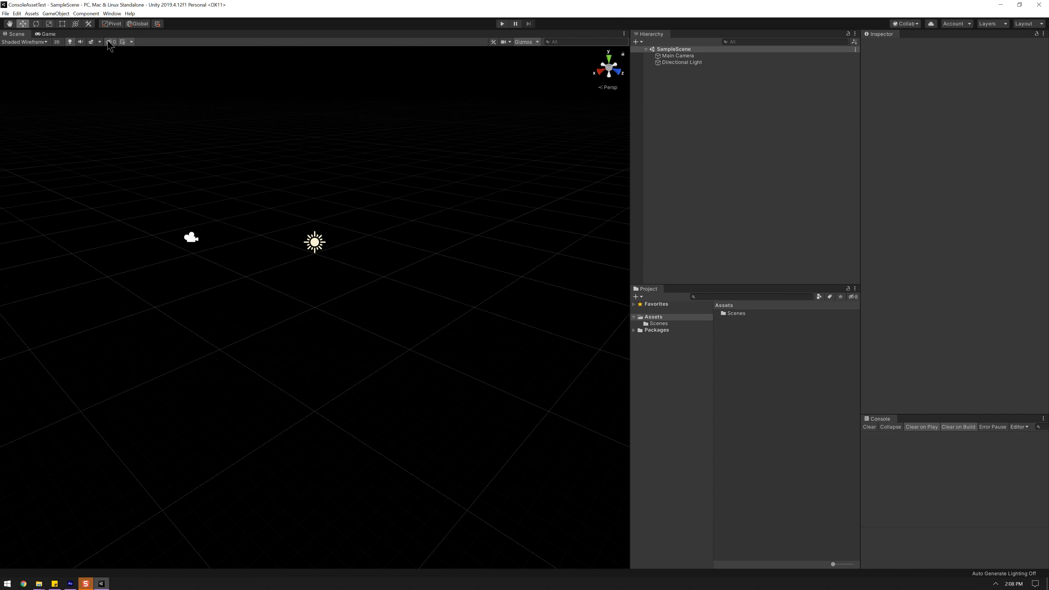
Toggle the skybox and effects display in the Scene view on and back off
click(91, 42)
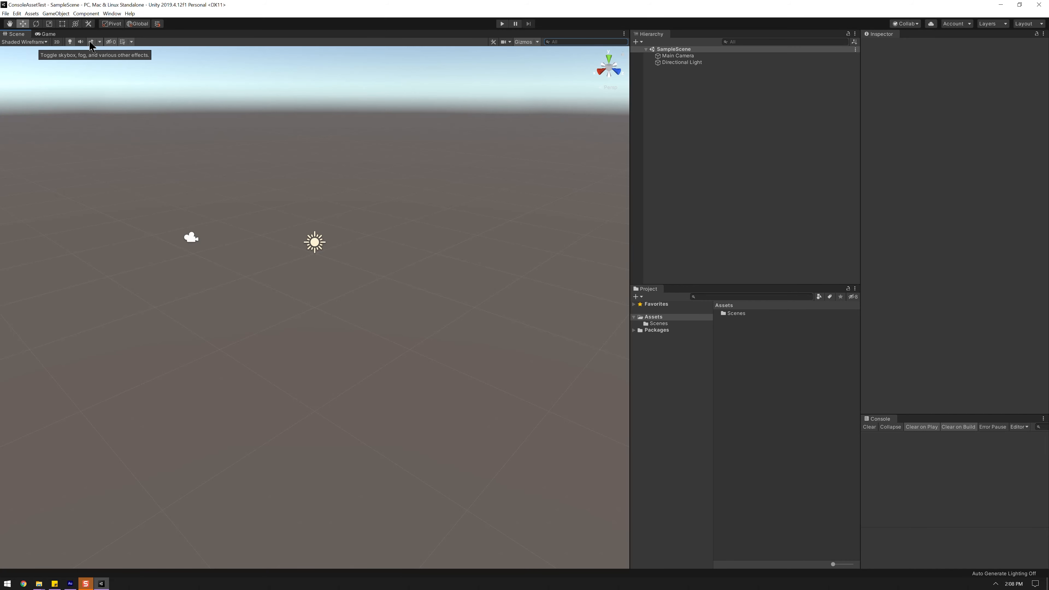
click(92, 42)
click(91, 42)
click(90, 41)
Import Console_01.fbx into the Assets folder and show its Model import settings in a widened Inspector
right_click(735, 334)
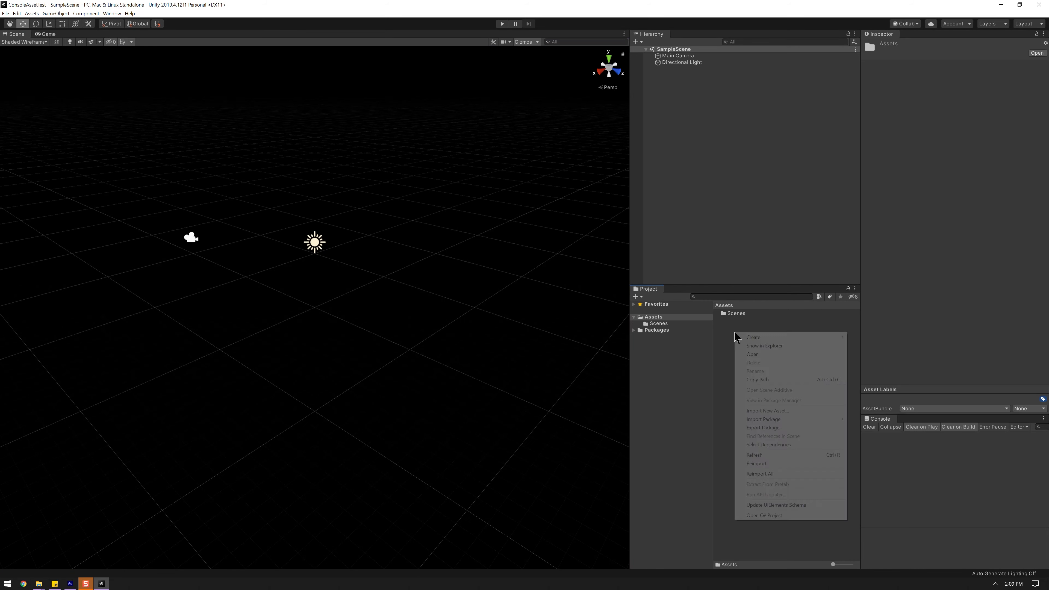
click(765, 411)
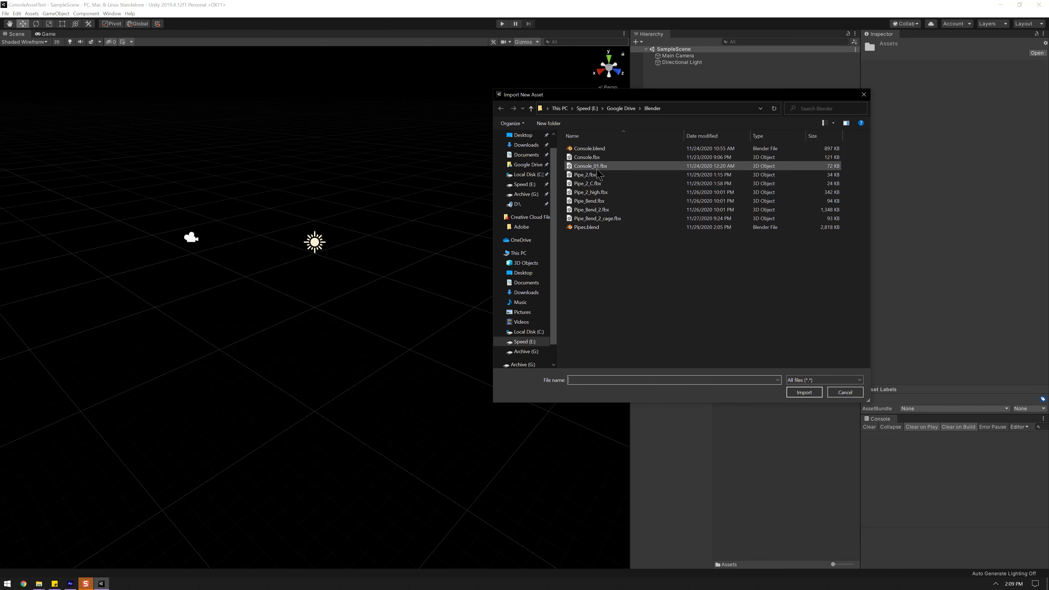
double_click(608, 157)
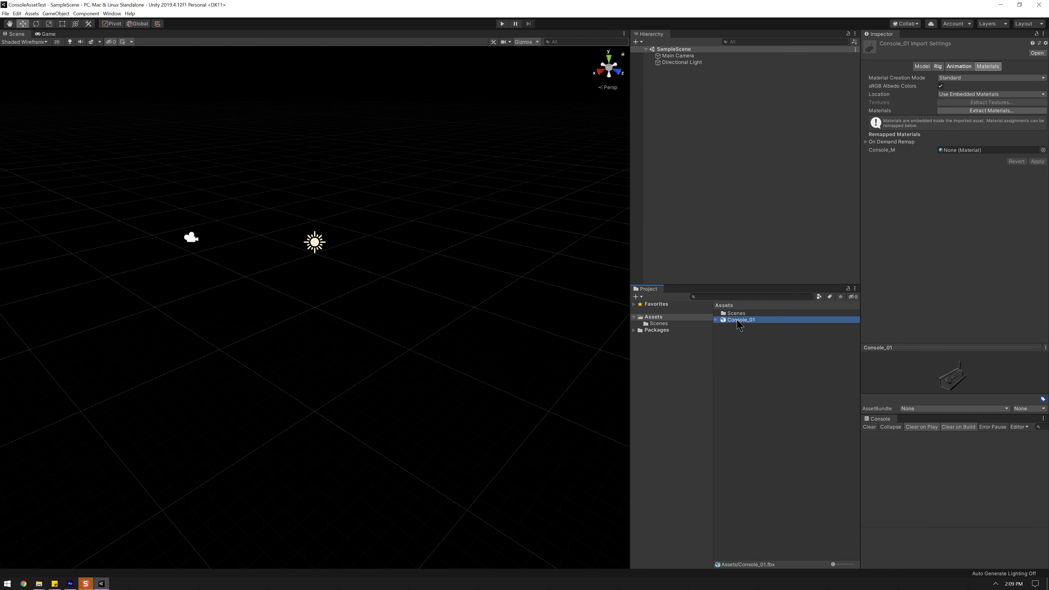
drag(860, 69, 802, 75)
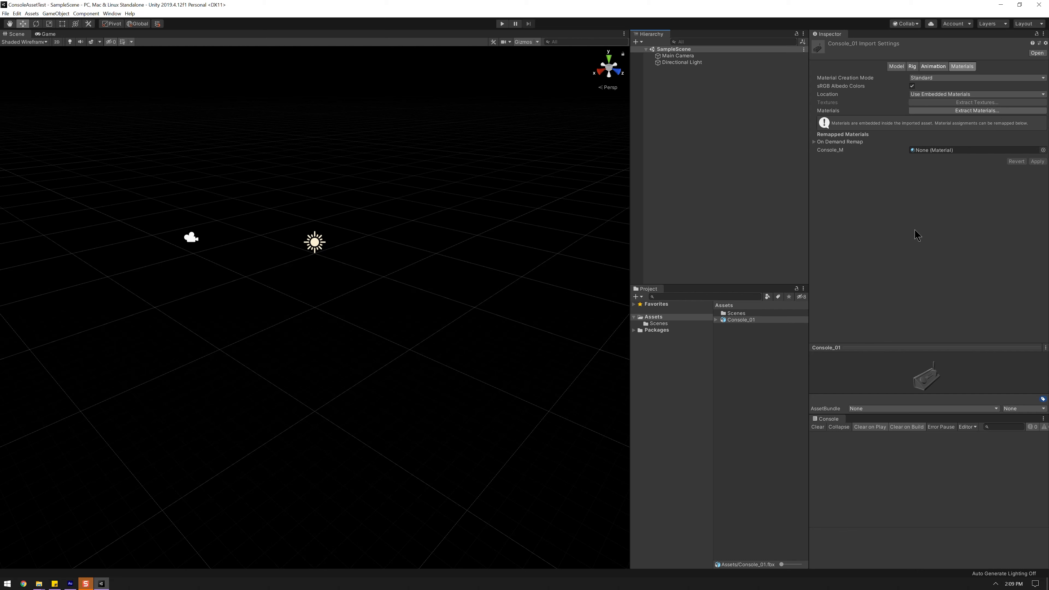
click(896, 67)
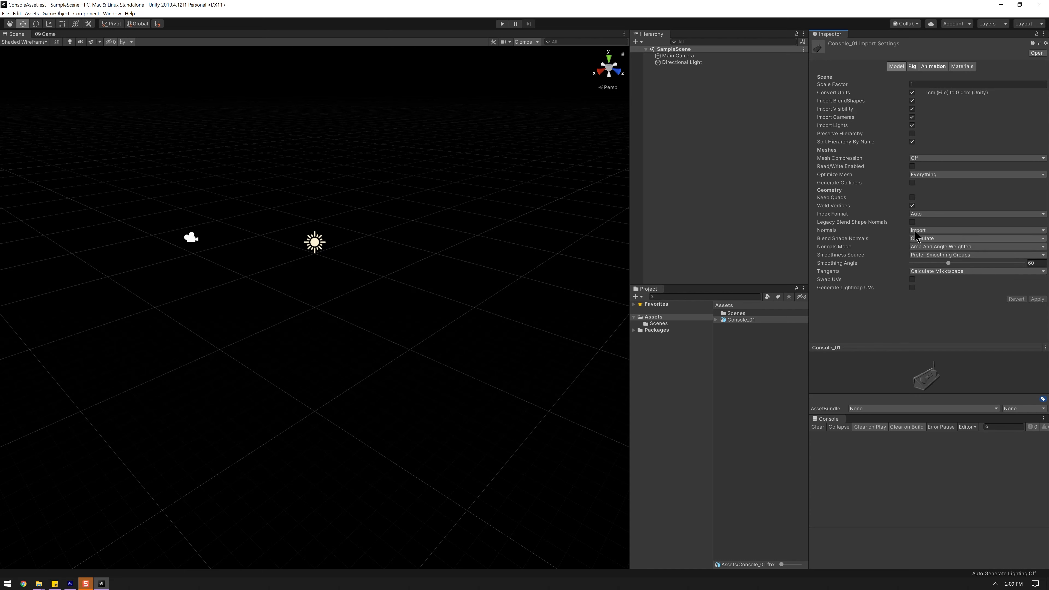
Add the Console_01 model to the SampleScene hierarchy and inspect its transform scale
drag(738, 324, 698, 106)
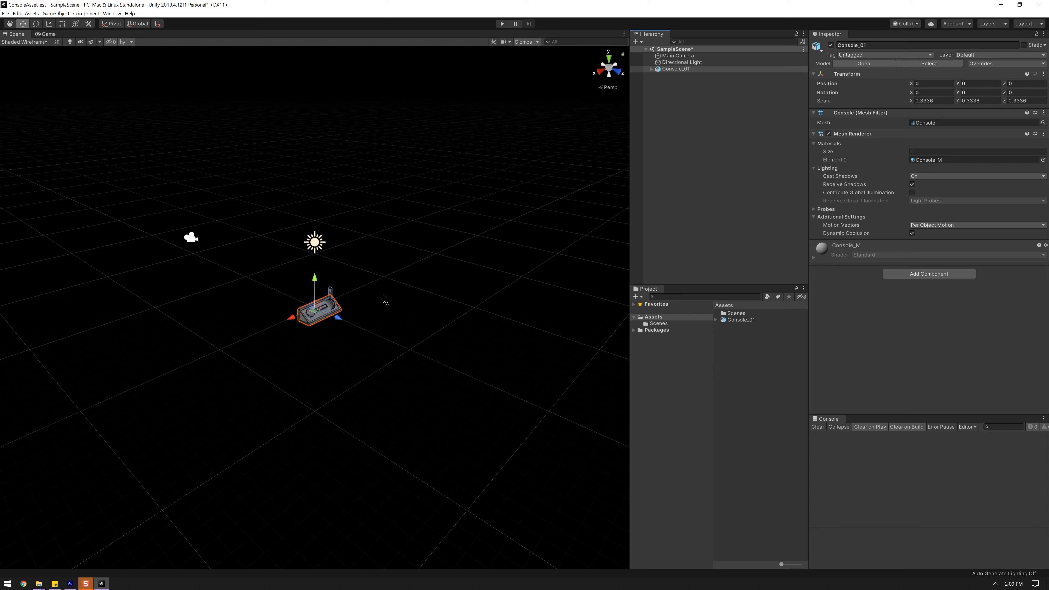
key(f)
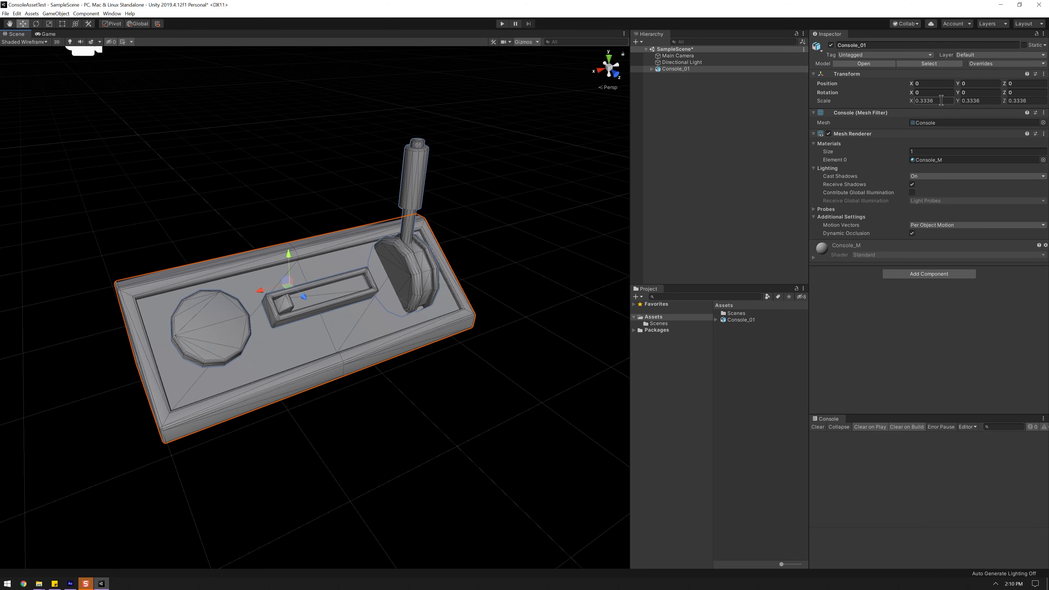
click(929, 63)
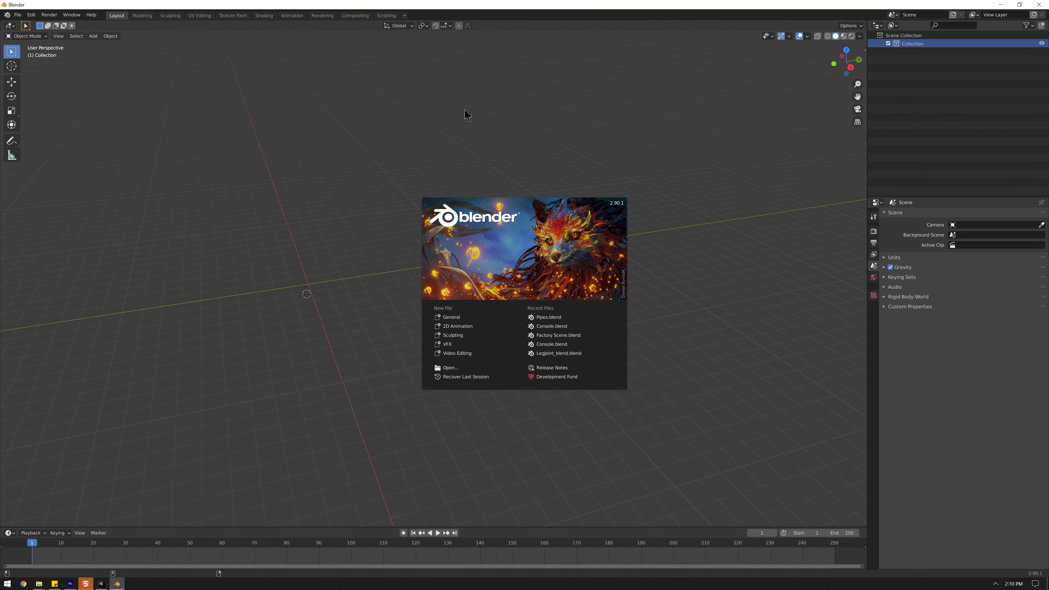
Switch to Blender and open the Console.blend file
click(485, 227)
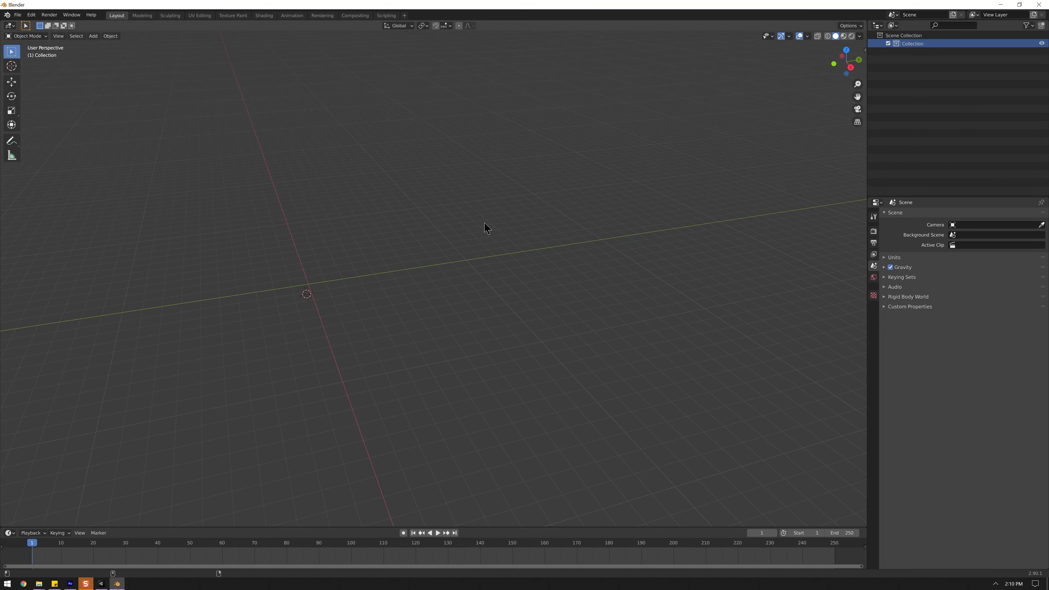
click(18, 15)
click(45, 35)
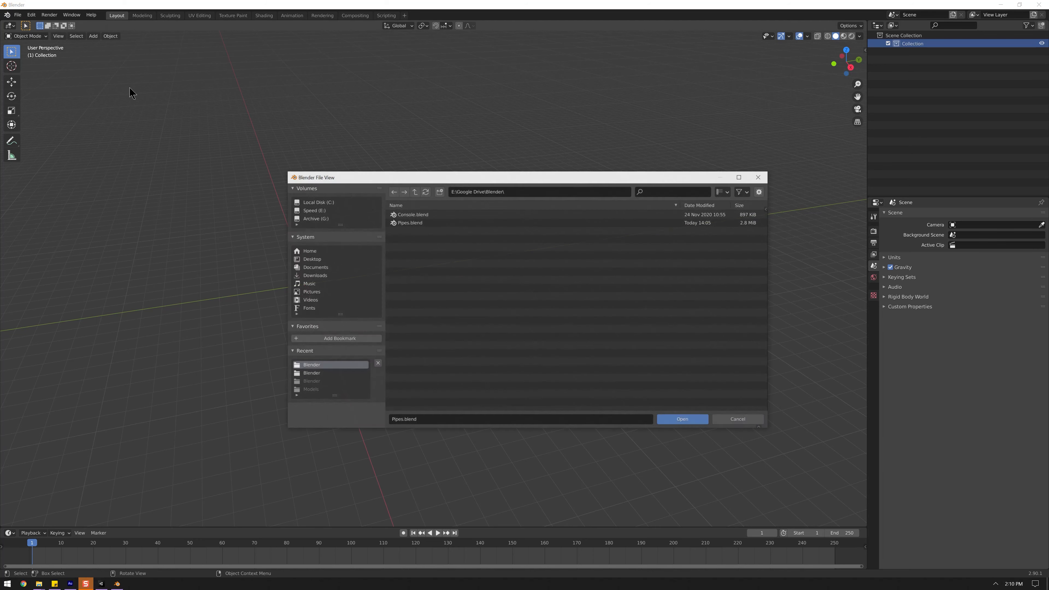
double_click(454, 216)
Display the object transform values and apply the scale of the Console object
middle_drag(468, 234, 518, 294)
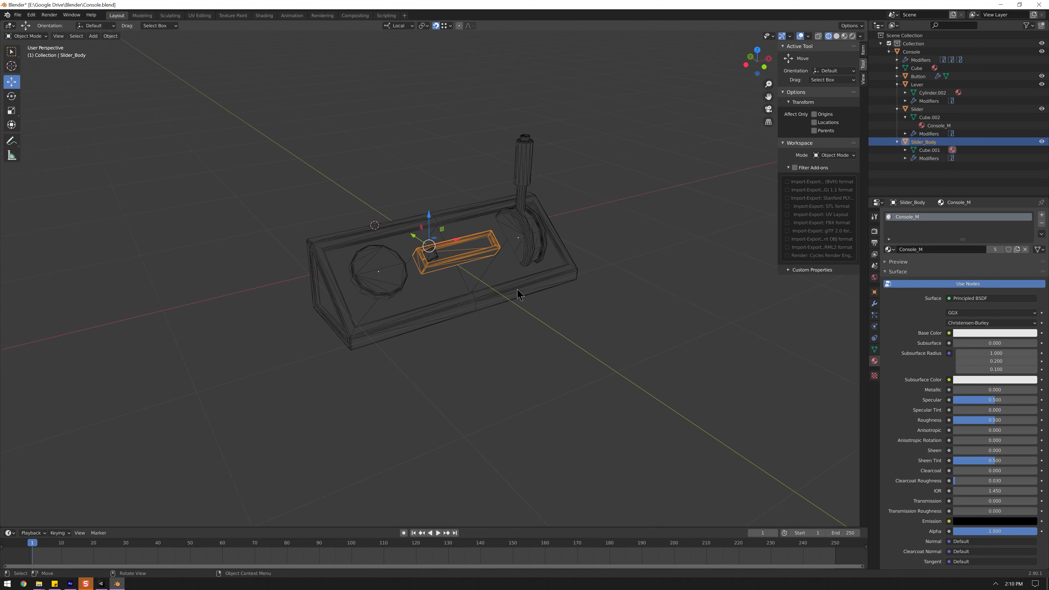
scroll(518, 295, up, 1)
click(862, 51)
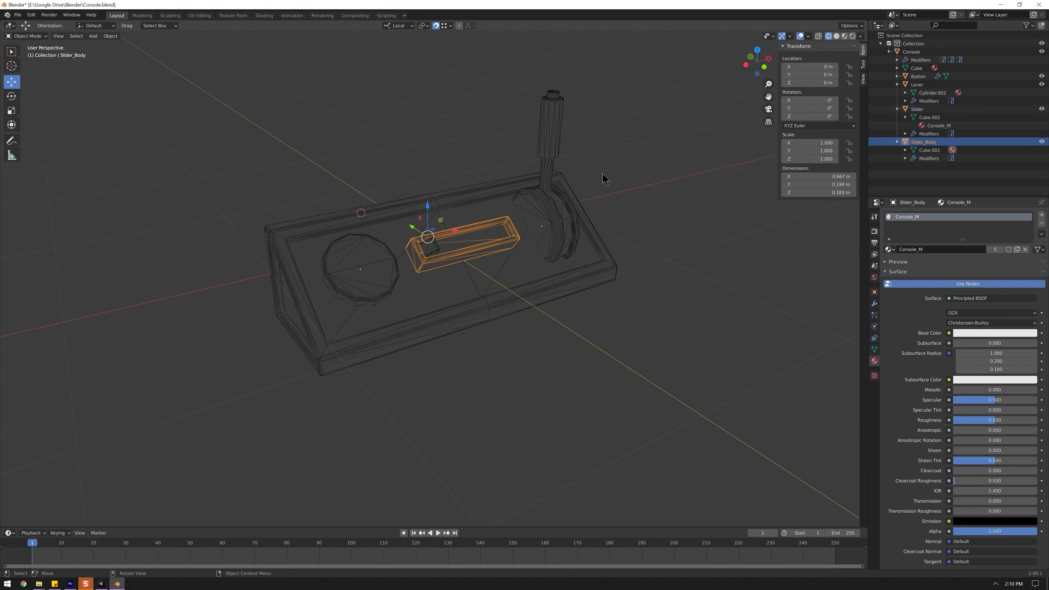
middle_drag(603, 178, 609, 175)
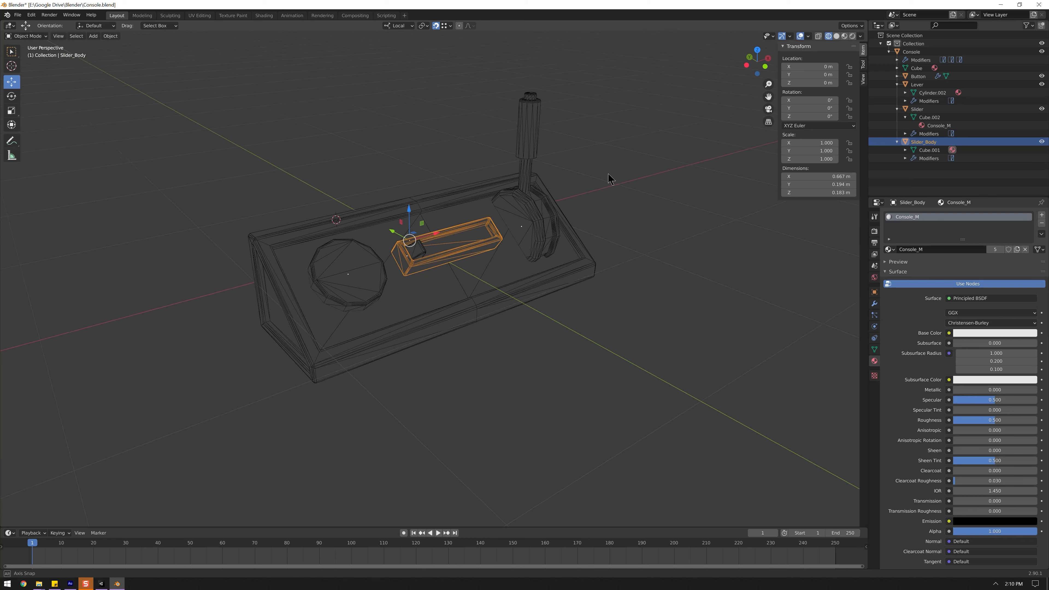
click(912, 52)
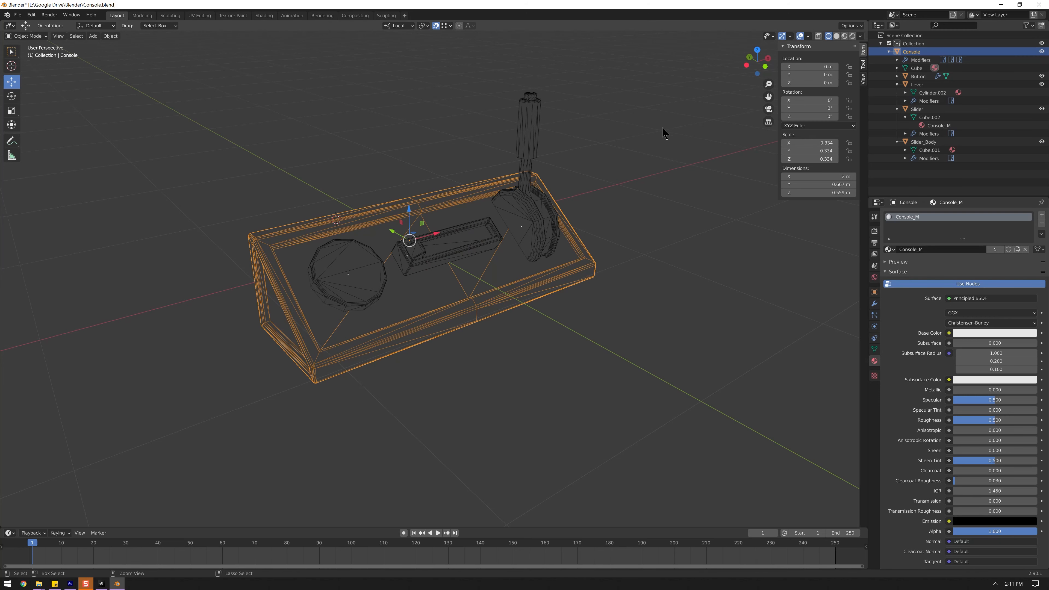
key(ctrl+a)
click(643, 161)
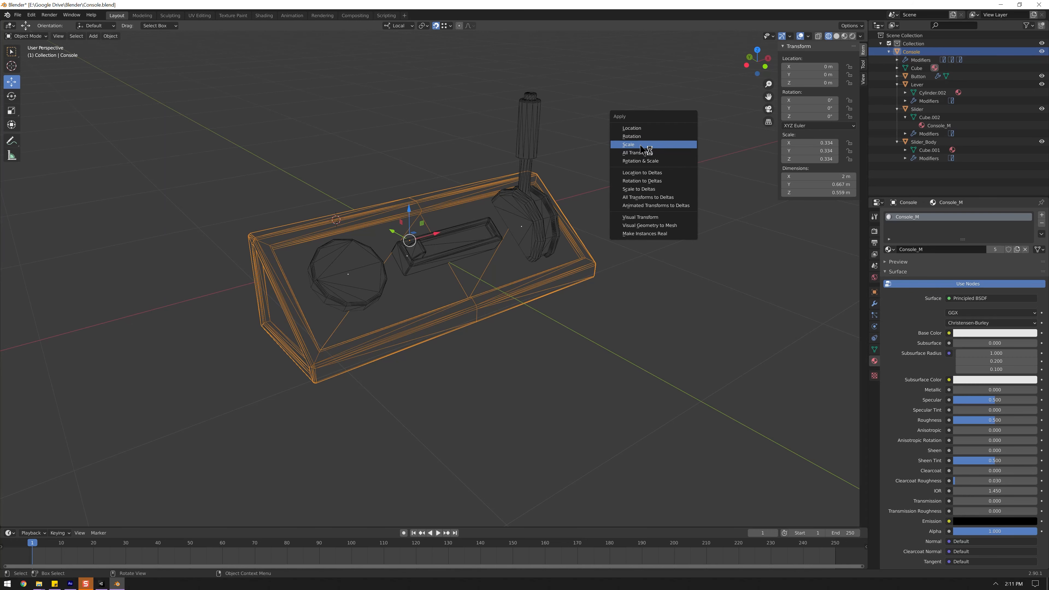
click(640, 145)
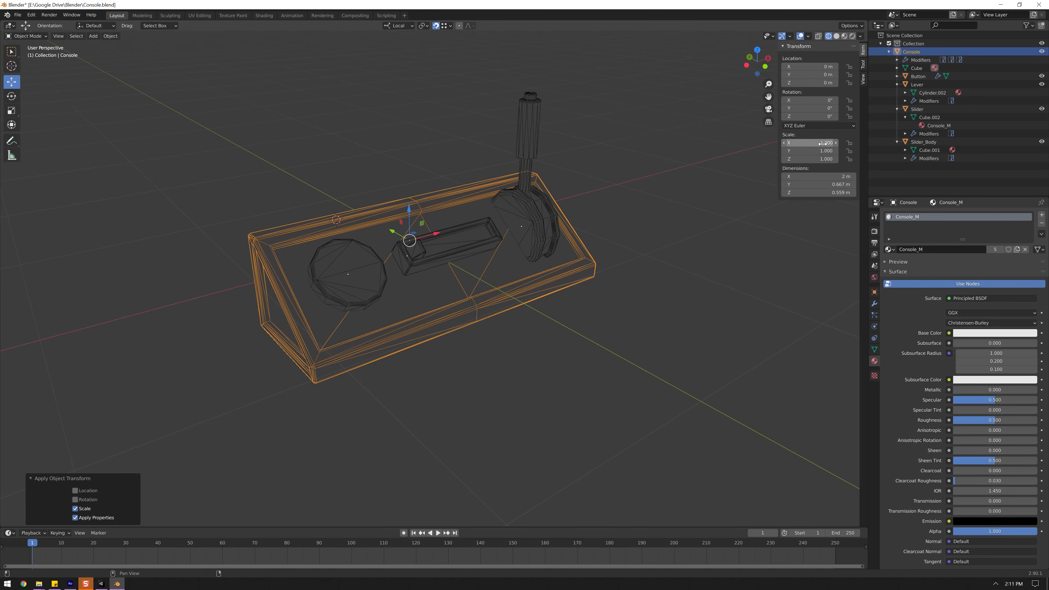
Apply the scale of the Button and Lever child objects
click(917, 60)
click(917, 76)
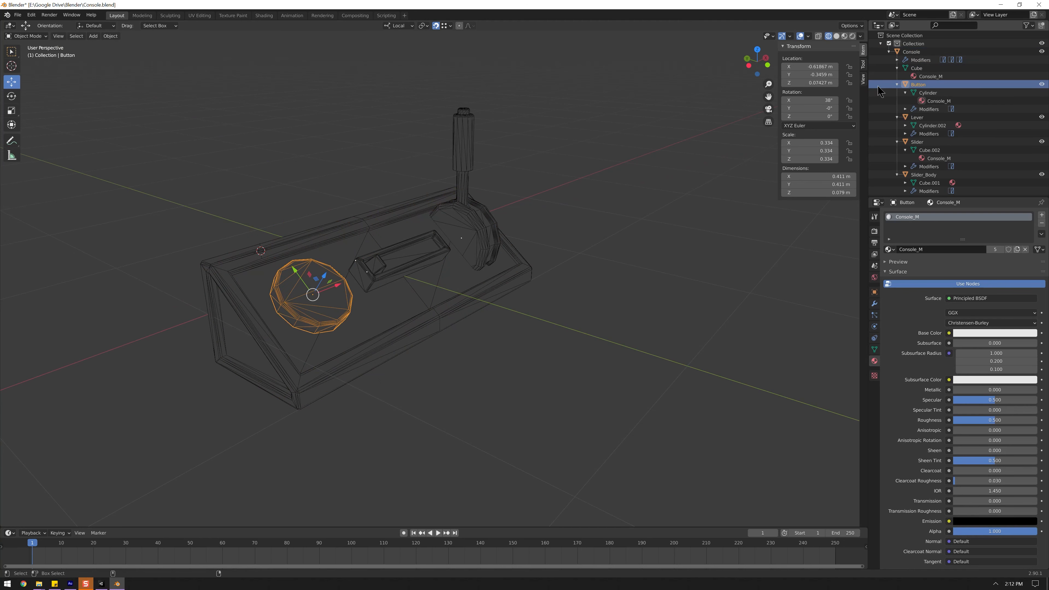
key(ctrl+a)
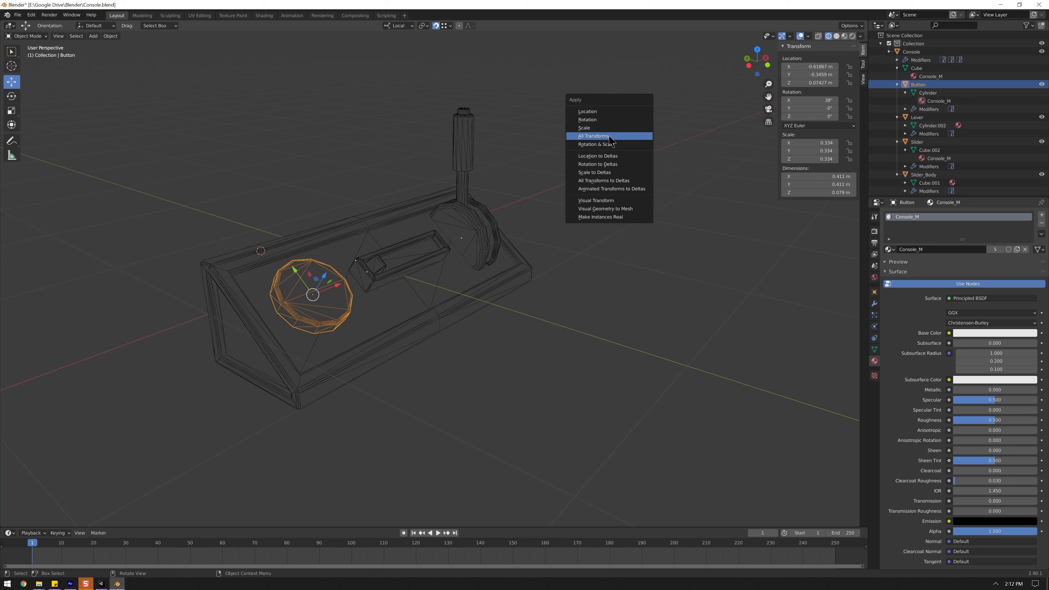
click(608, 128)
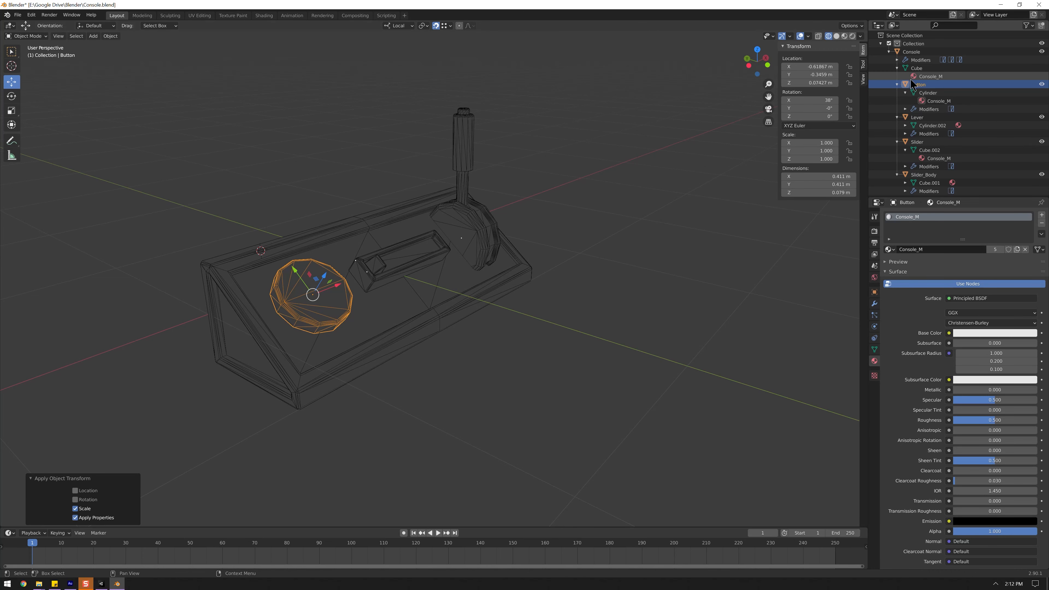
click(917, 117)
key(ctrl+a)
click(683, 173)
Apply the scale of the Slider and Slider_Body objects
click(917, 142)
key(ctrl+a)
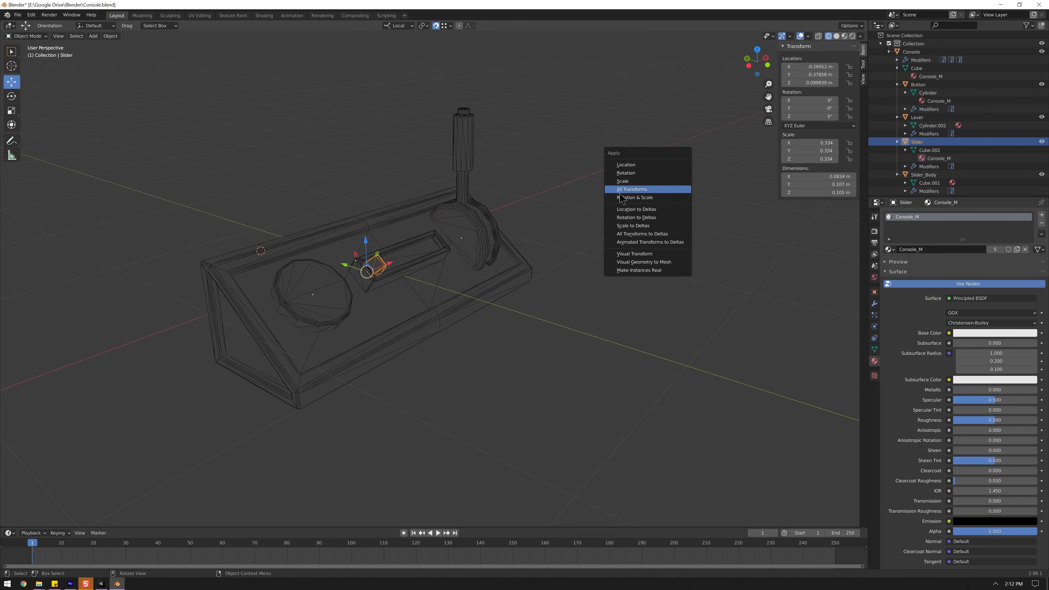
click(622, 181)
click(923, 175)
key(ctrl+a)
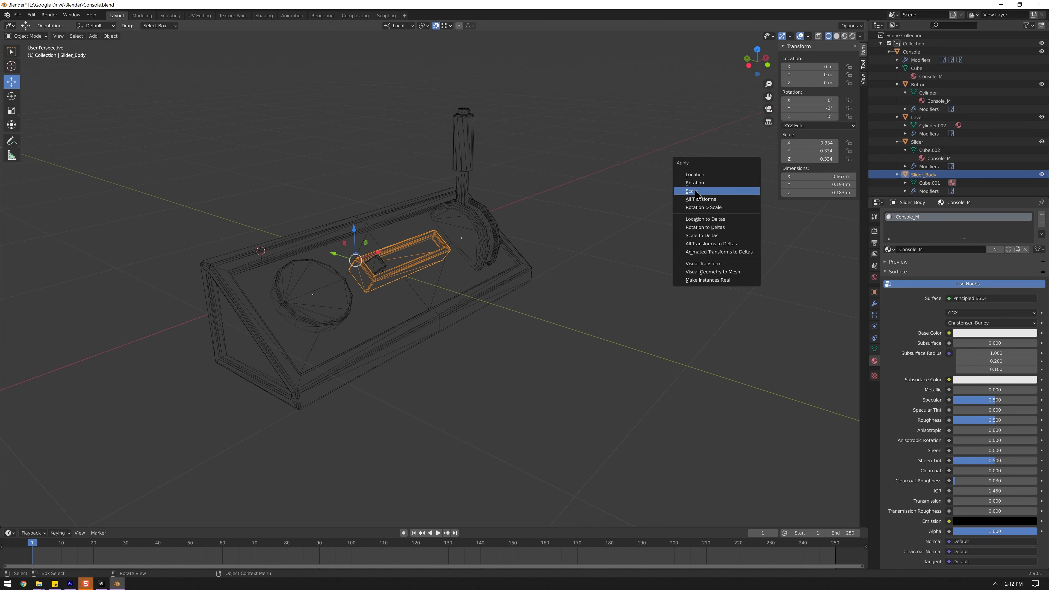
click(694, 191)
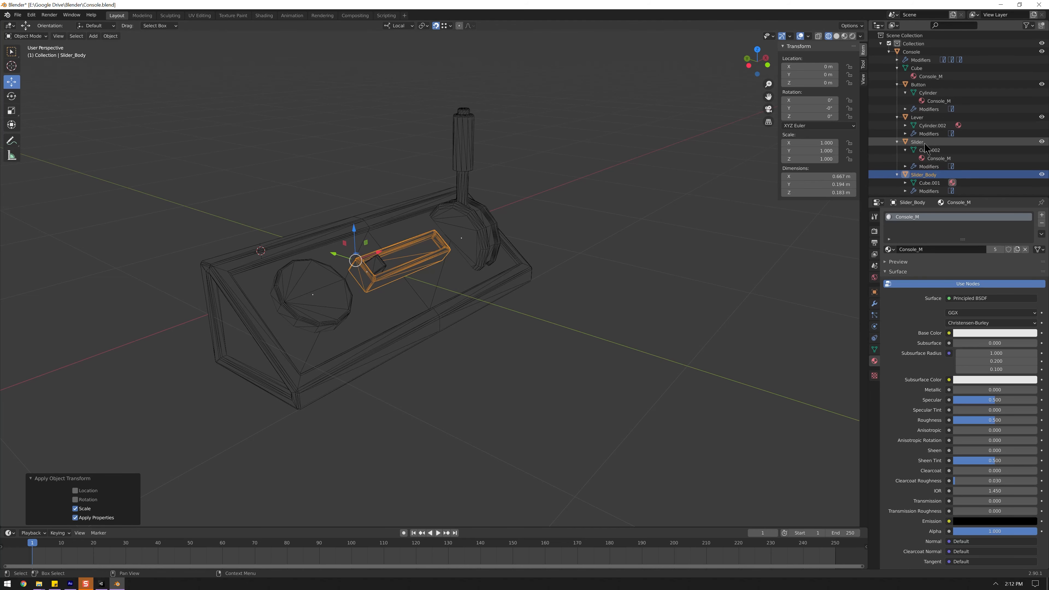
Select the Console object with all its children and start an FBX export
click(912, 52)
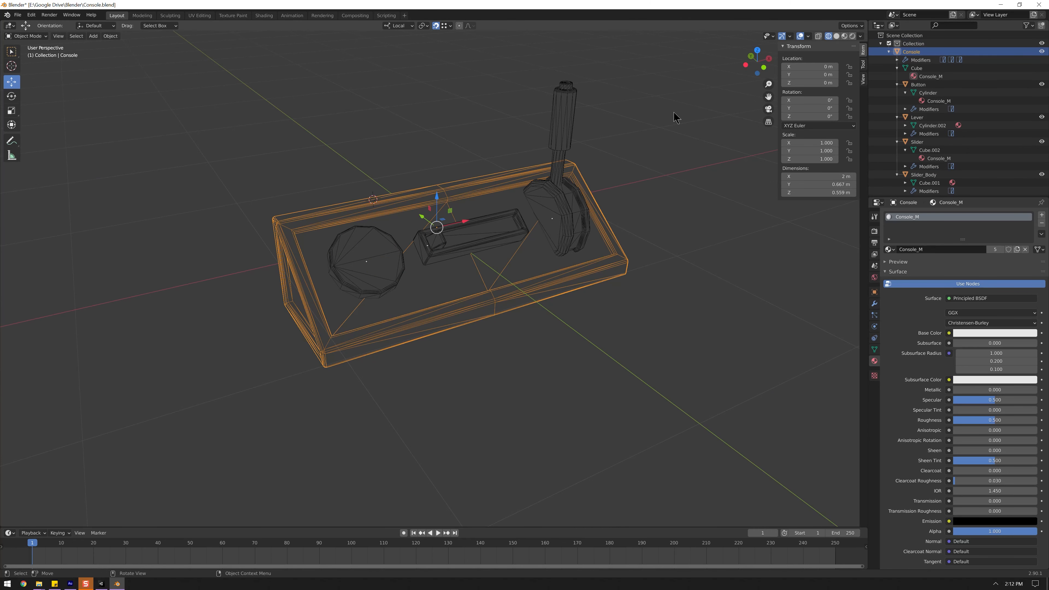
middle_drag(675, 118, 701, 108)
key(shift+bracketright)
click(17, 15)
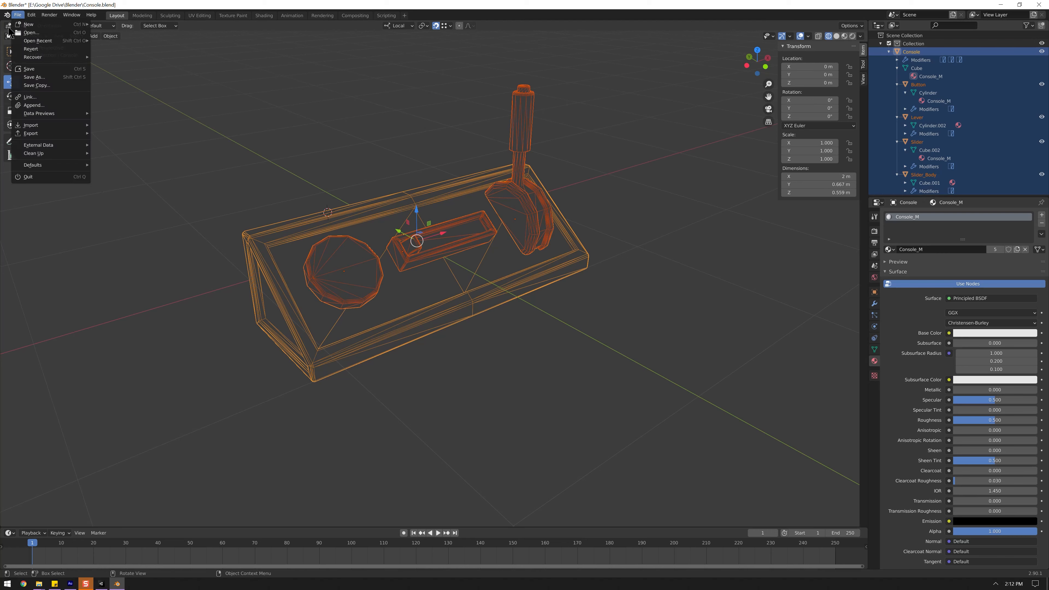
mouse_move(31, 133)
click(129, 189)
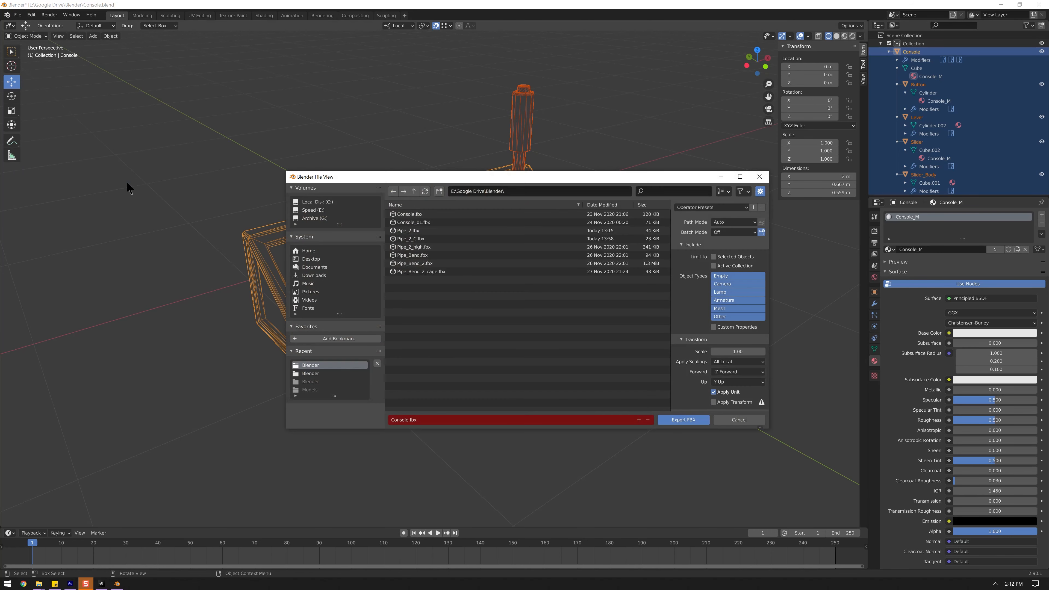
Name the export file Console_fixedScale.fbx
click(412, 222)
click(417, 421)
click(417, 420)
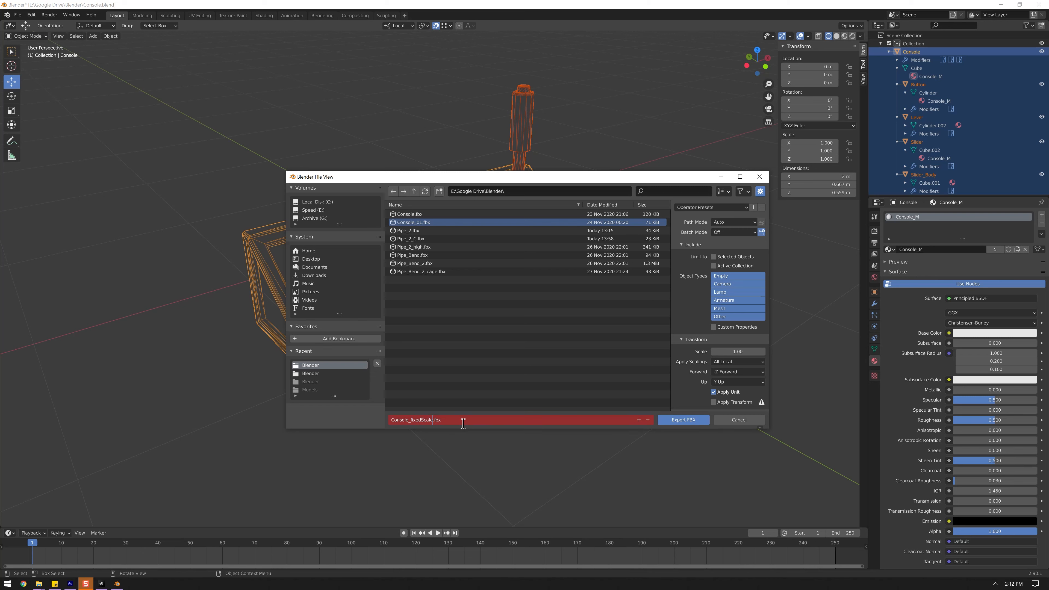
Limit the FBX export to selected objects and enable Apply Transform and Tangent Space
click(707, 270)
click(728, 261)
scroll(734, 323, down, 2)
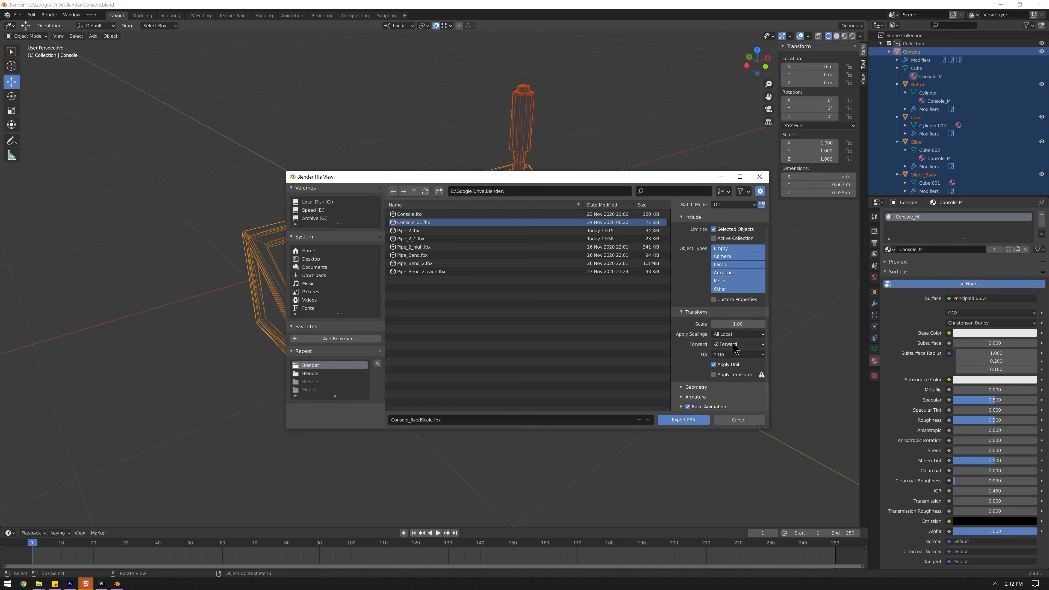
click(697, 389)
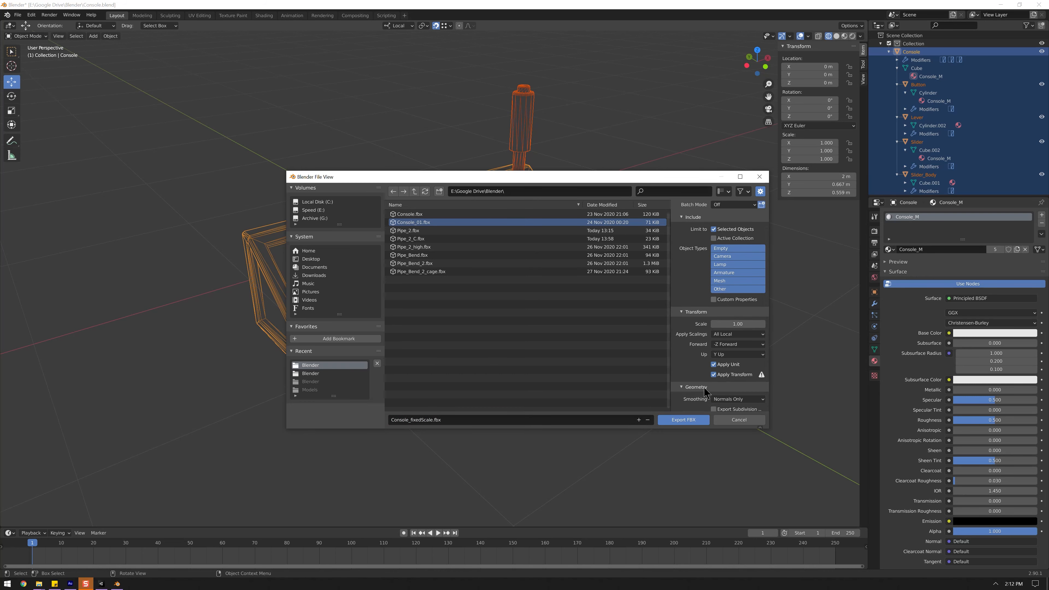
scroll(723, 381, down, 3)
click(721, 384)
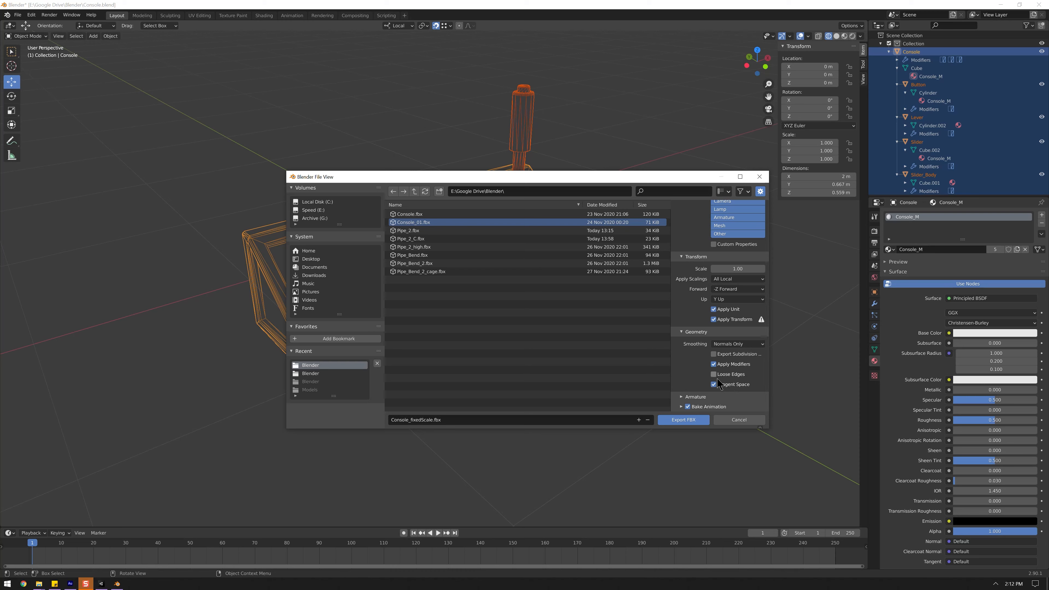
Export the FBX, switch to Unity and delete the old Console_01 model asset
click(683, 420)
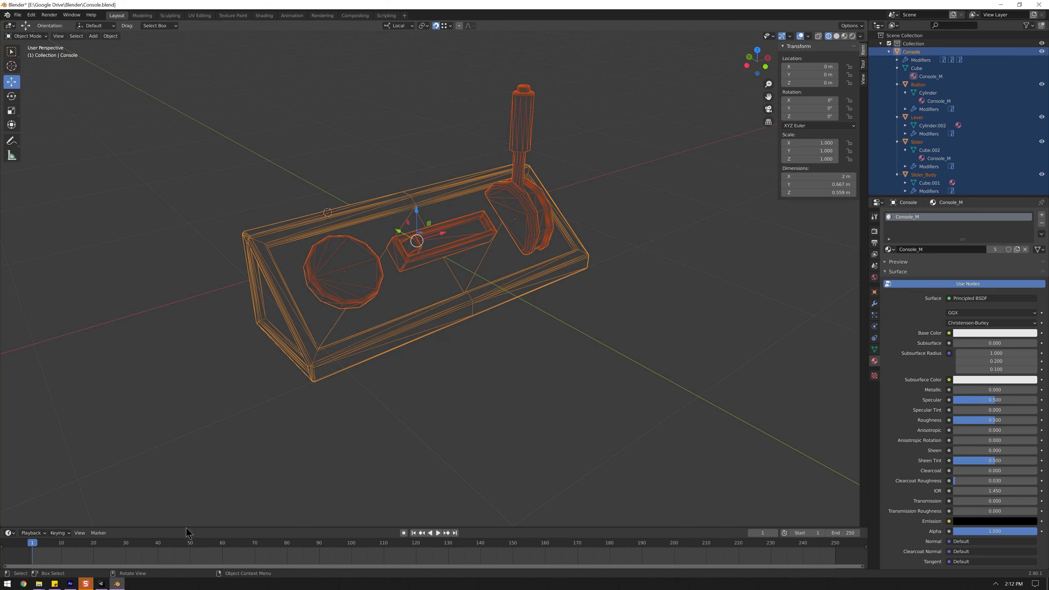
key(alt+Tab)
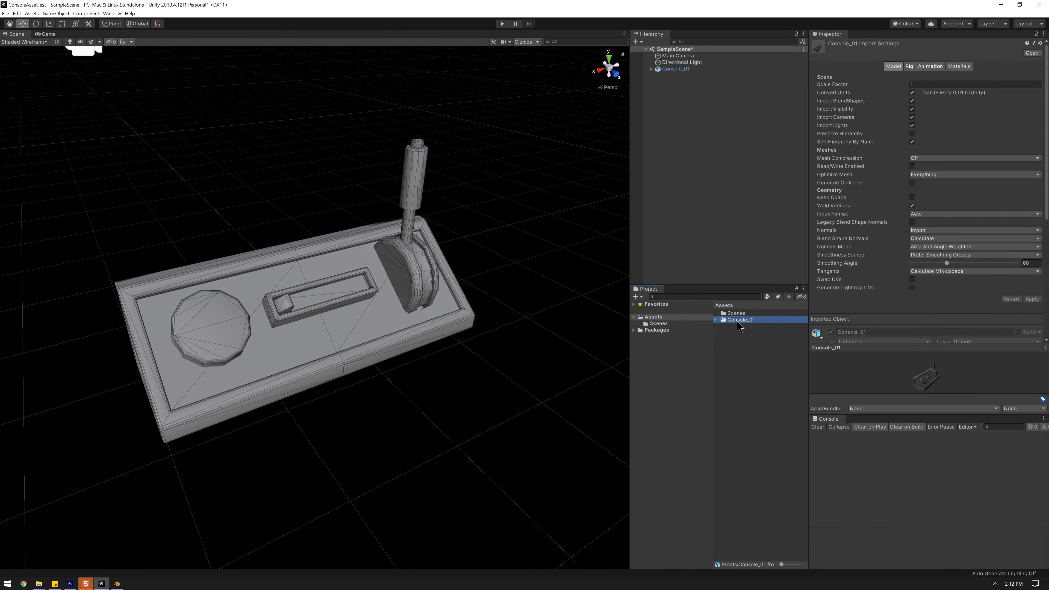
key(Delete)
click(547, 305)
Import Console_fixedScale.fbx into the project's Assets and place the model in the scene hierarchy
right_click(735, 328)
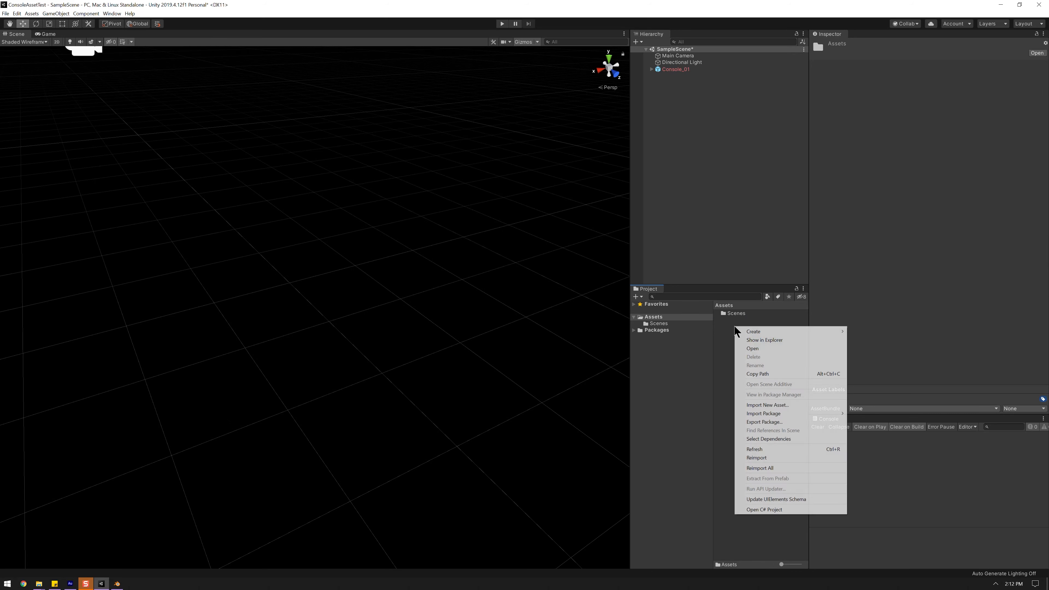
click(763, 405)
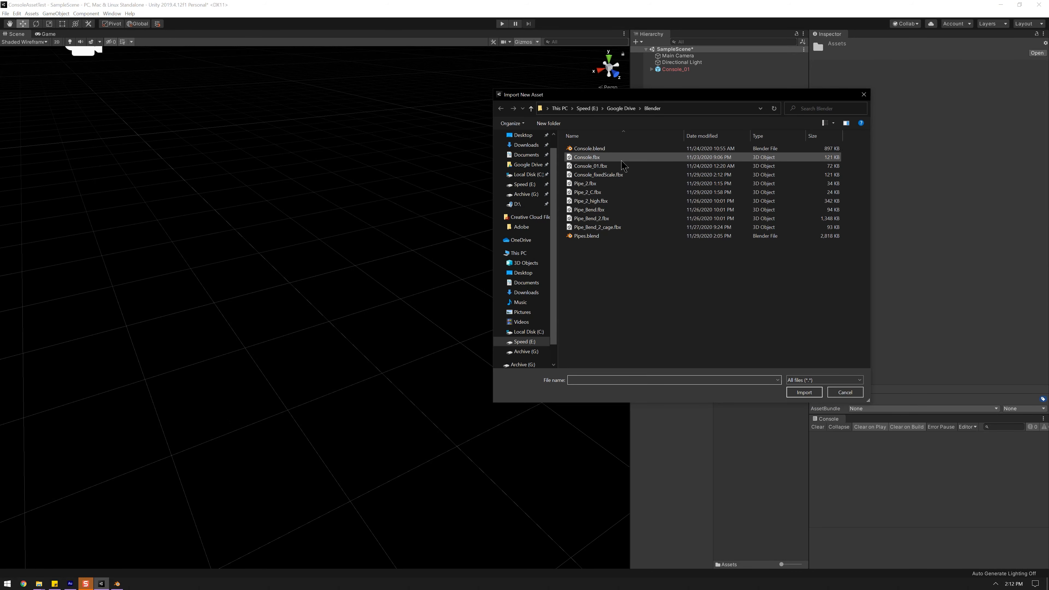
double_click(605, 182)
drag(748, 320, 697, 133)
Delete the missing Console_01 object from the scene and select the Console_fixedScale object
click(702, 69)
key(Delete)
click(680, 71)
mouse_move(420, 224)
alt+mouse_down()
mouse_move(464, 203)
mouse_move(428, 217)
alt+mouse_up()
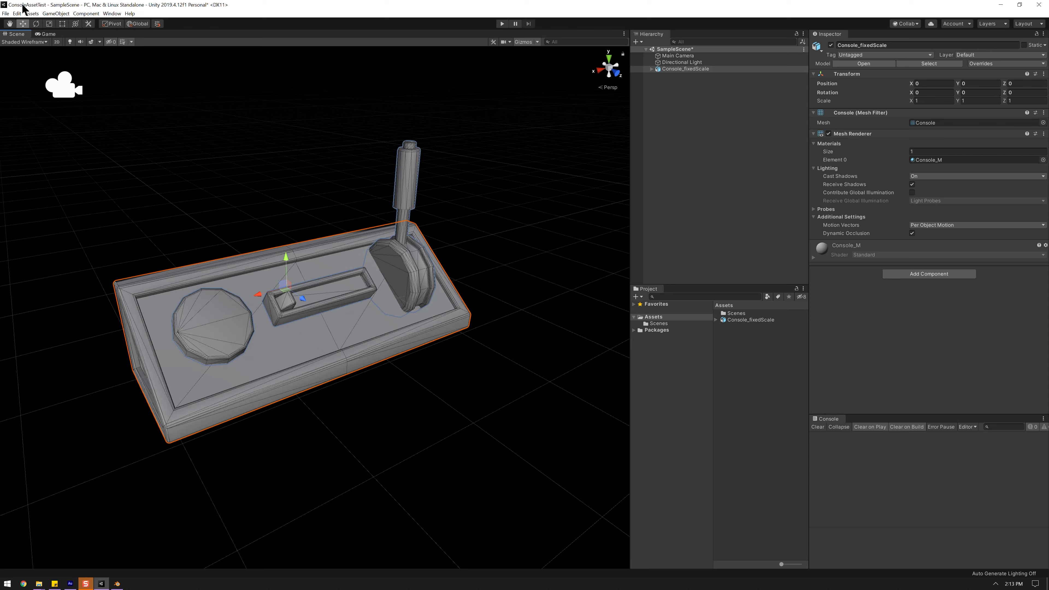
Add a default cube as a size reference for the console, delete it and refocus on the console
click(50, 15)
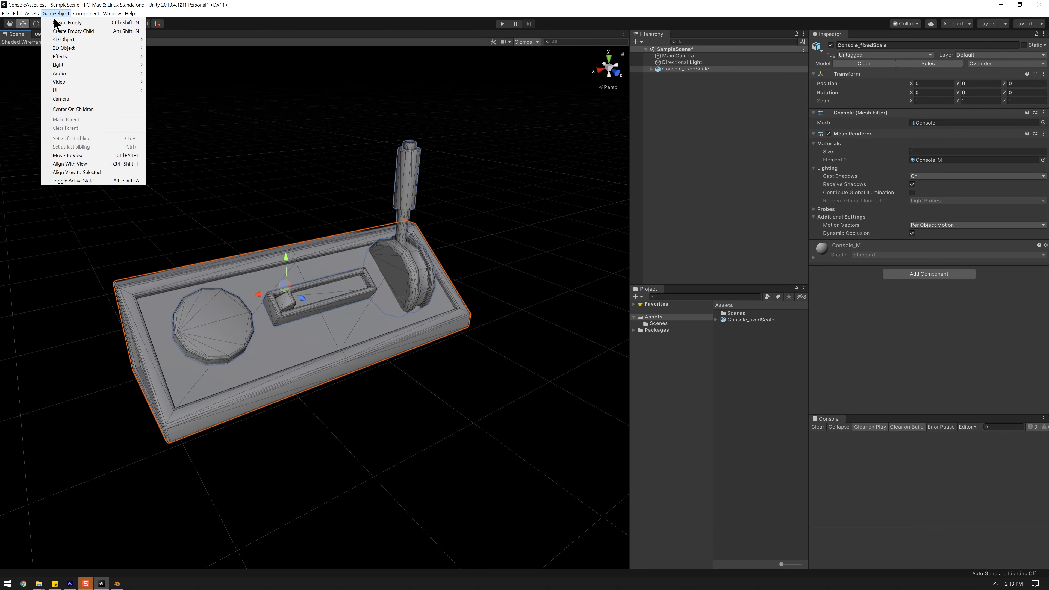
mouse_move(61, 38)
click(162, 39)
alt+drag(294, 186, 318, 200)
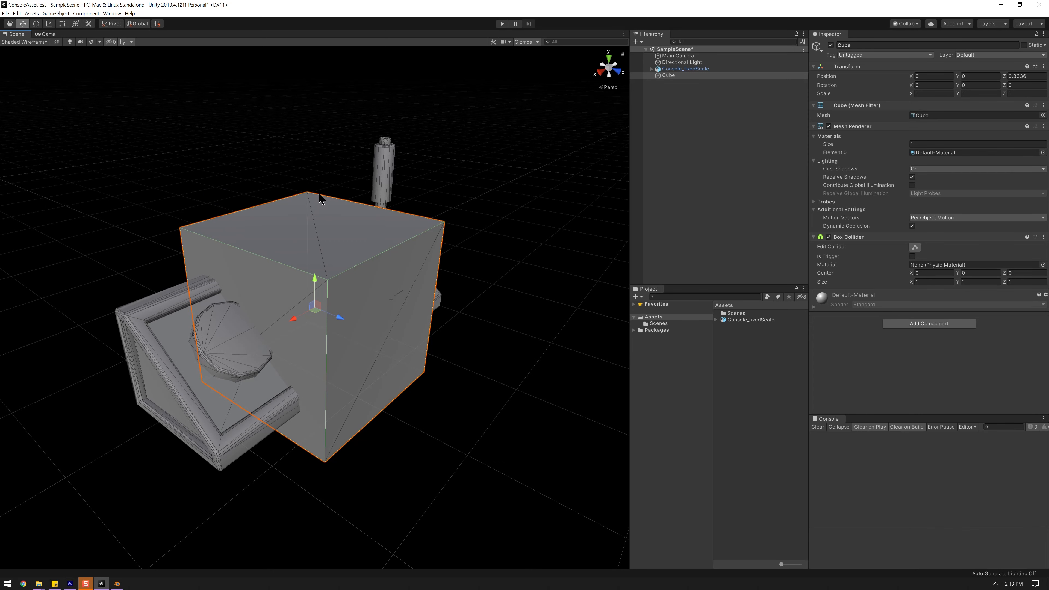
key(Delete)
double_click(685, 69)
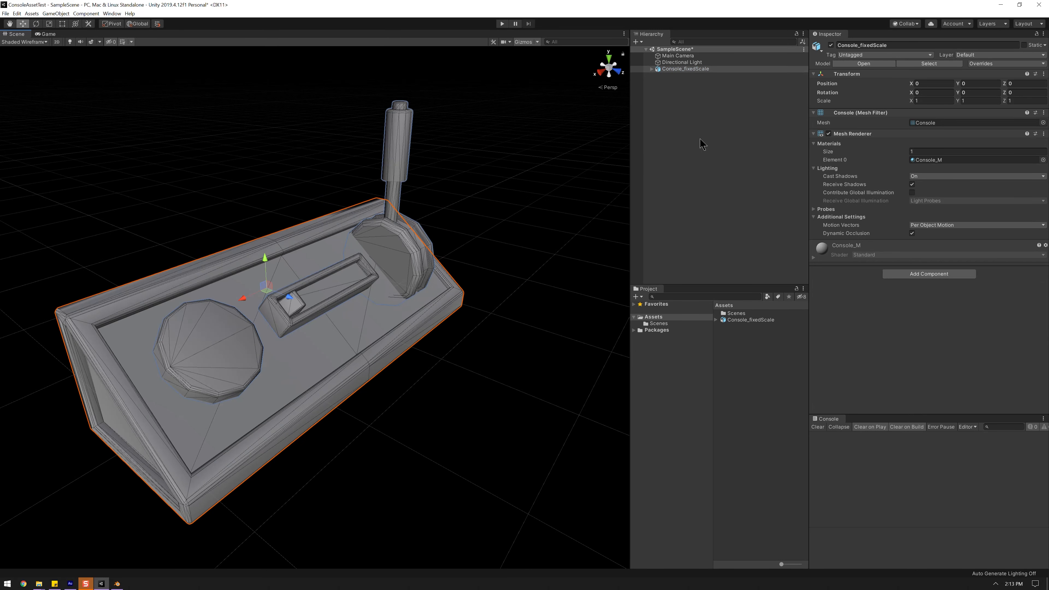
Start extracting the materials of the Console_fixedScale model and create a Models folder inside Assets
click(750, 319)
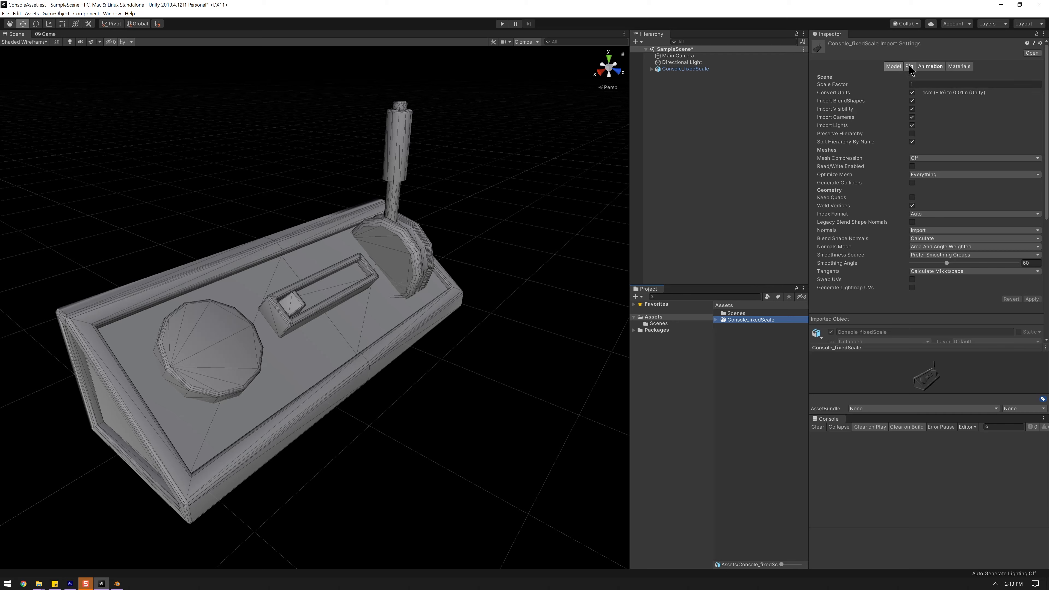
click(959, 67)
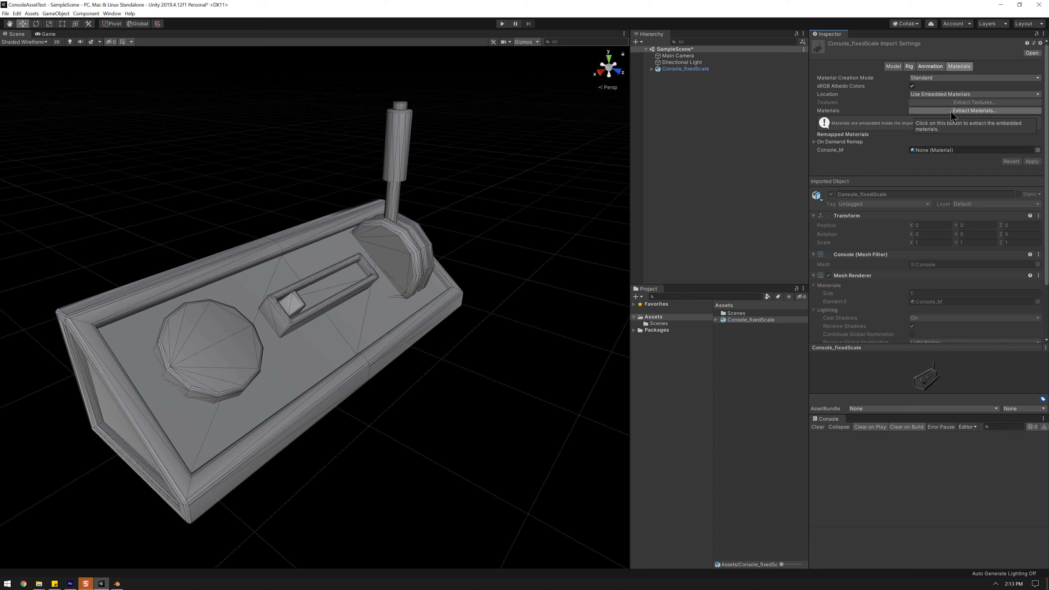
click(937, 112)
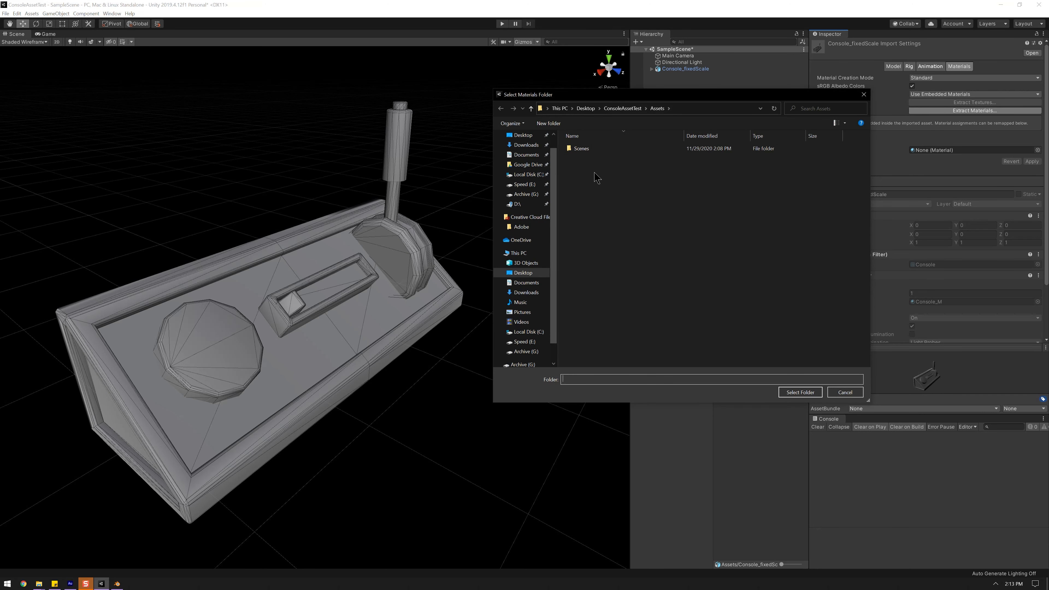
right_click(585, 179)
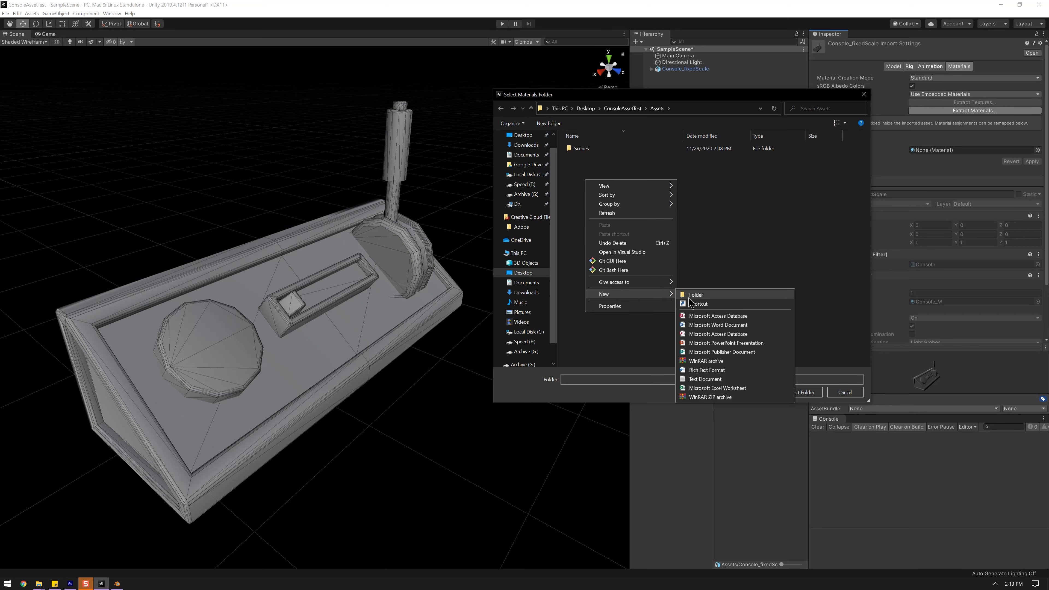
click(692, 294)
text(Models)
key(Return)
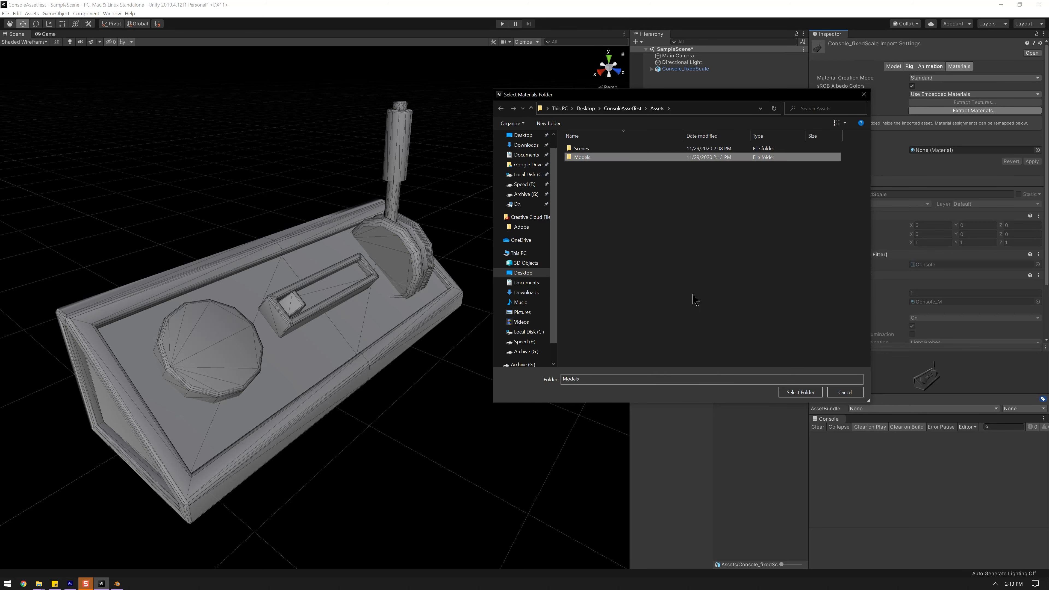
Create a Console folder inside Models and extract the model's materials into it
double_click(583, 159)
right_click(592, 184)
click(689, 299)
text(Console)
key(Return)
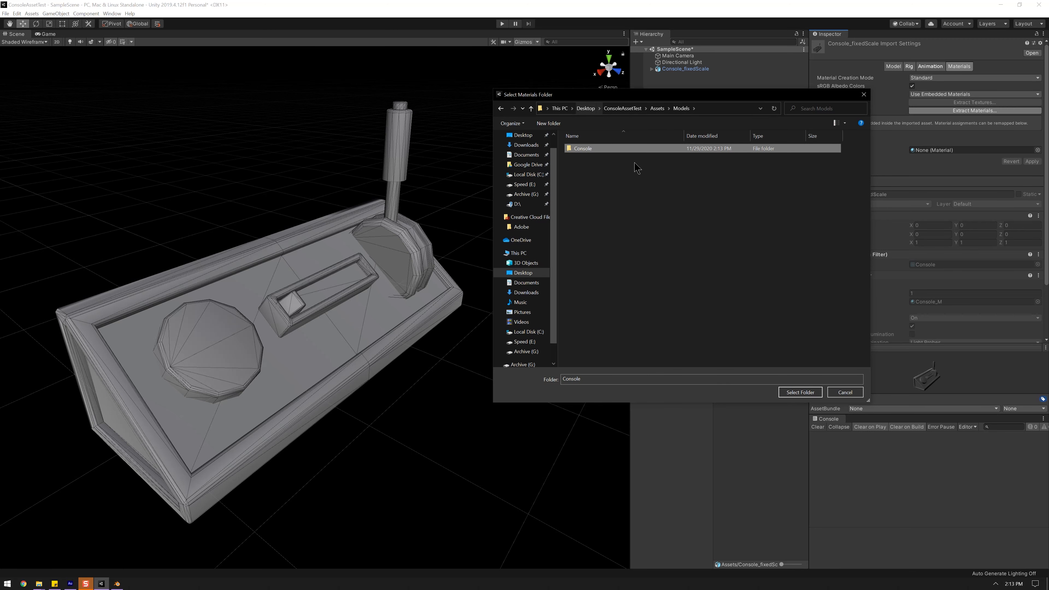
double_click(622, 152)
click(800, 392)
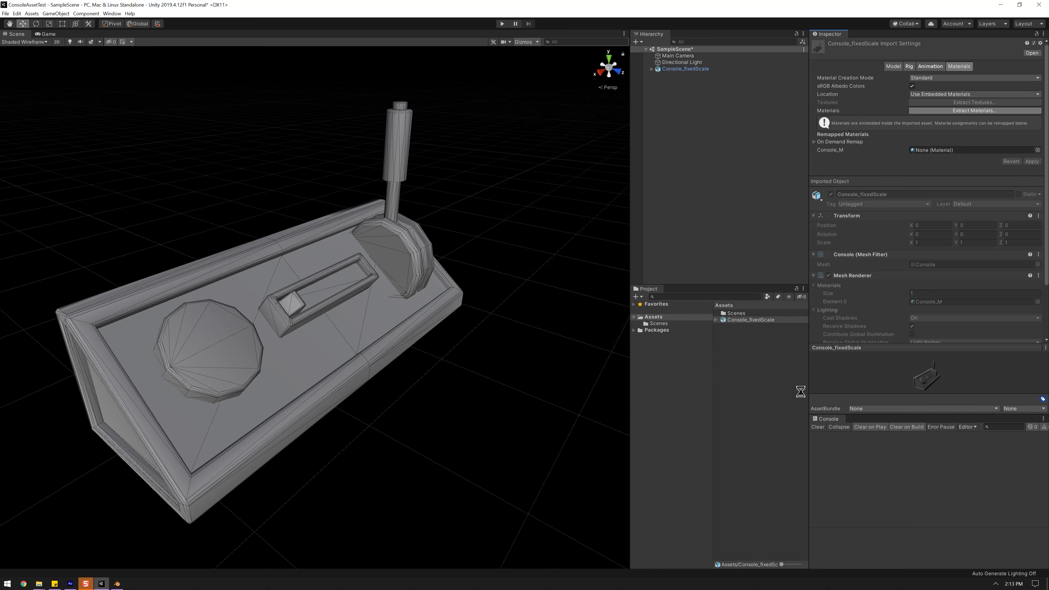
Move the Console_fixedScale asset into the Models/Console folder
click(747, 327)
click(735, 315)
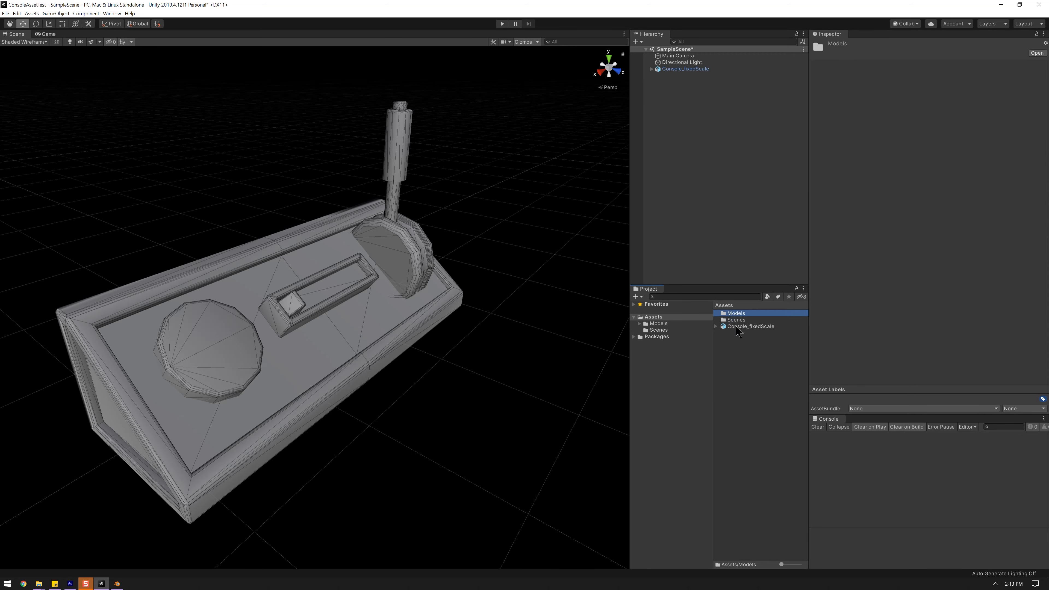
drag(739, 330, 739, 317)
double_click(736, 314)
drag(743, 327, 738, 313)
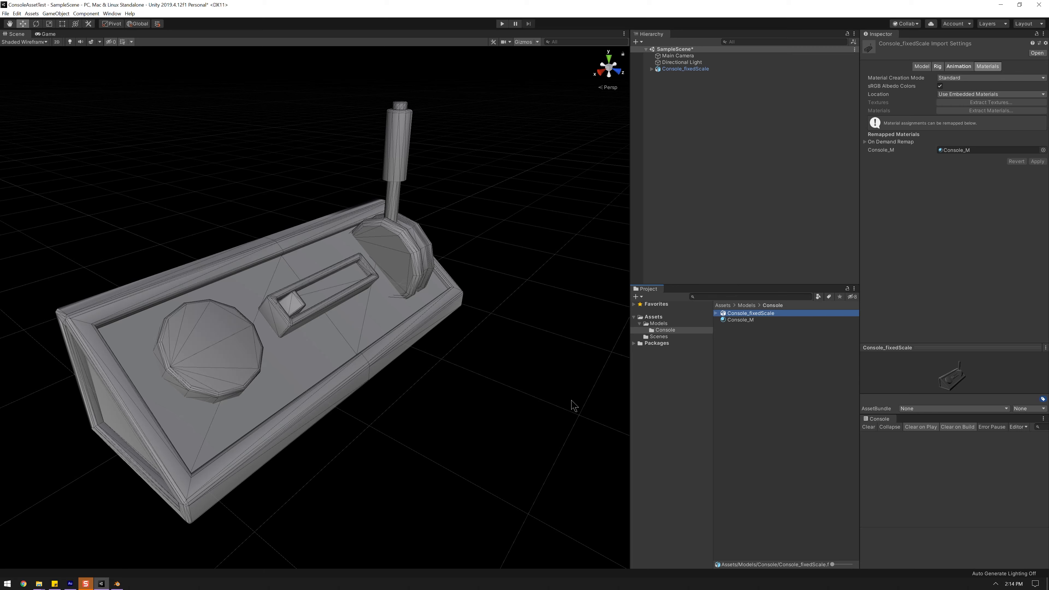
Bring all five console textures from the desktop's Textures/Console folder into the project's Models/Console folder
click(39, 584)
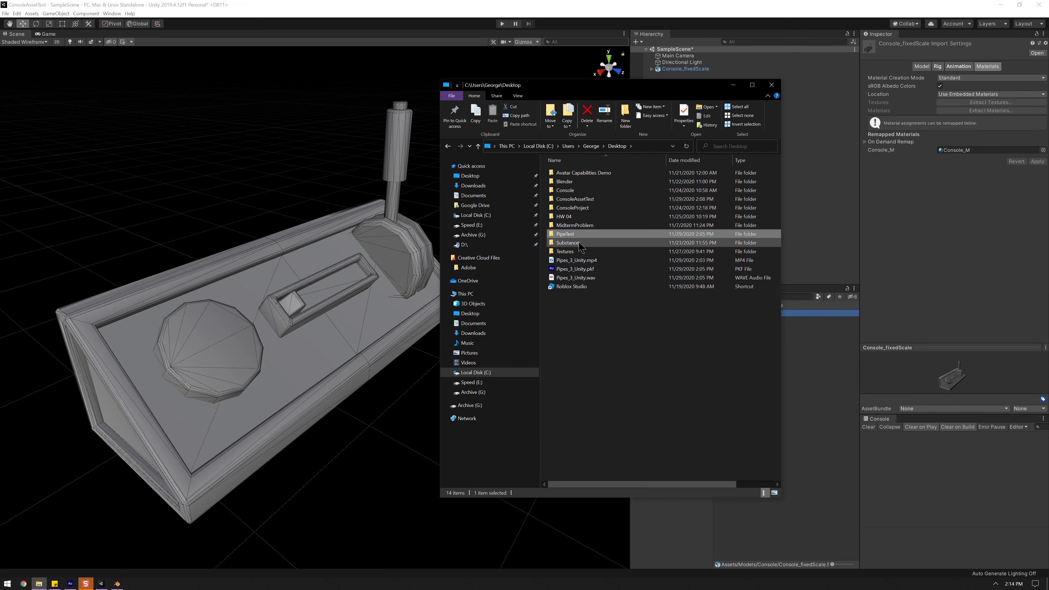
double_click(576, 252)
double_click(565, 172)
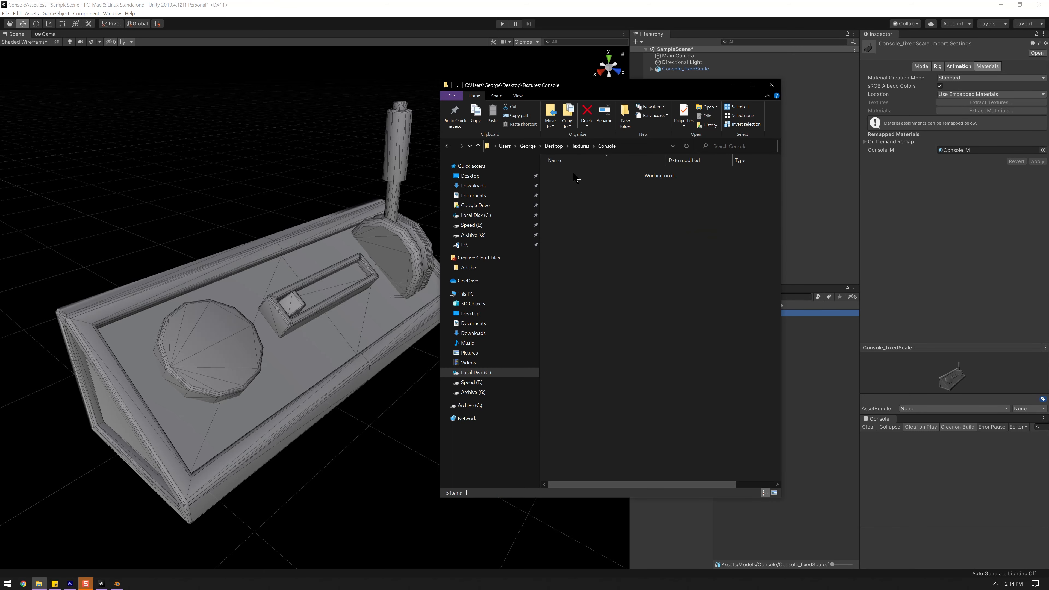
drag(708, 87, 439, 94)
drag(315, 193, 772, 369)
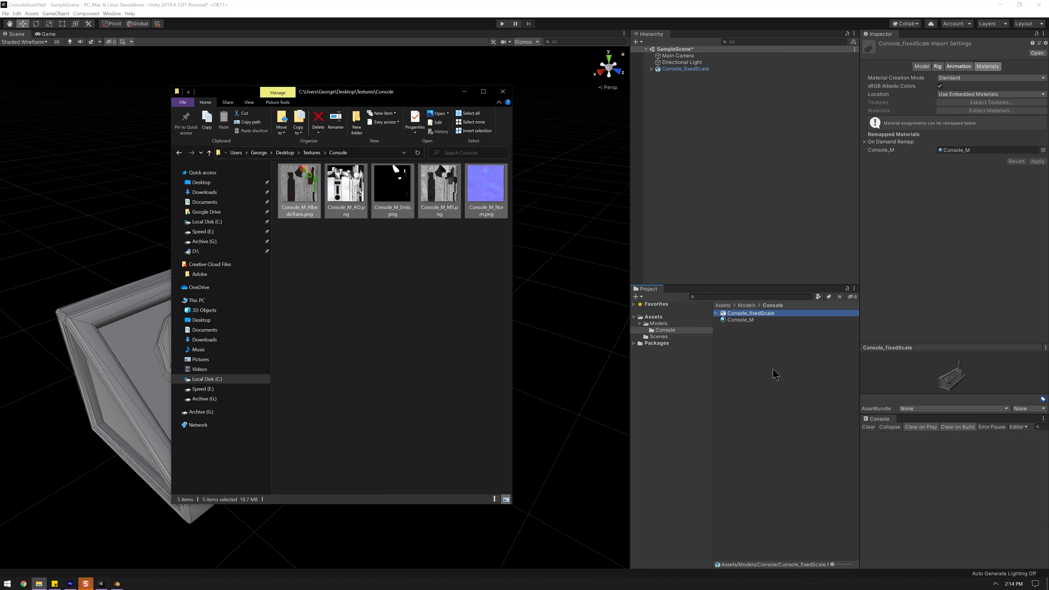
Create a folder named Textures inside the project's Models/Console folder
right_click(745, 376)
mouse_move(851, 379)
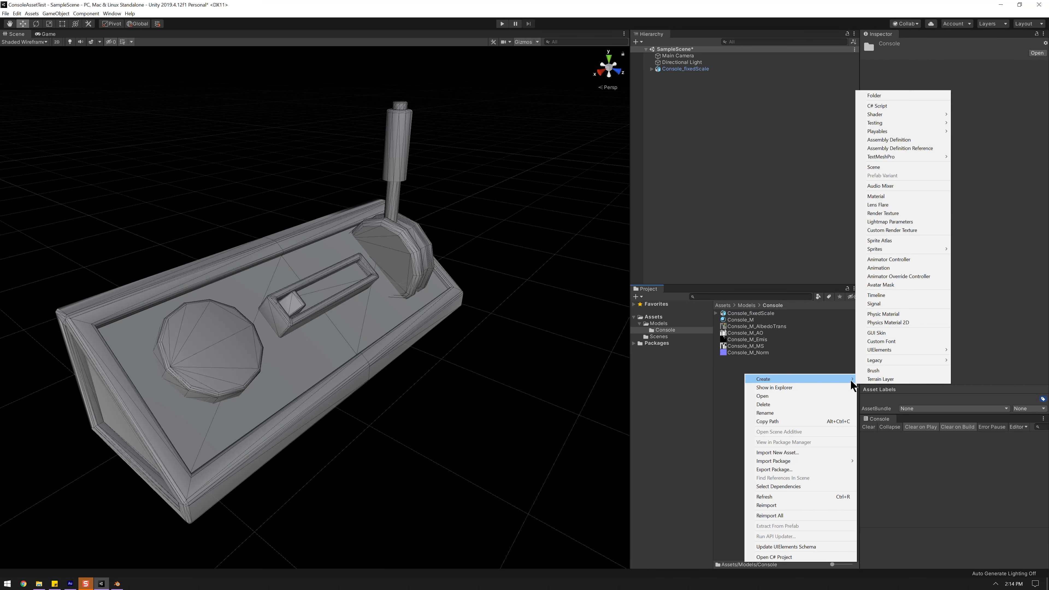
click(879, 95)
text(Textures)
key(Return)
Move the five Console_M textures, from AlbedoTrans to Norm, into the Textures folder
click(736, 327)
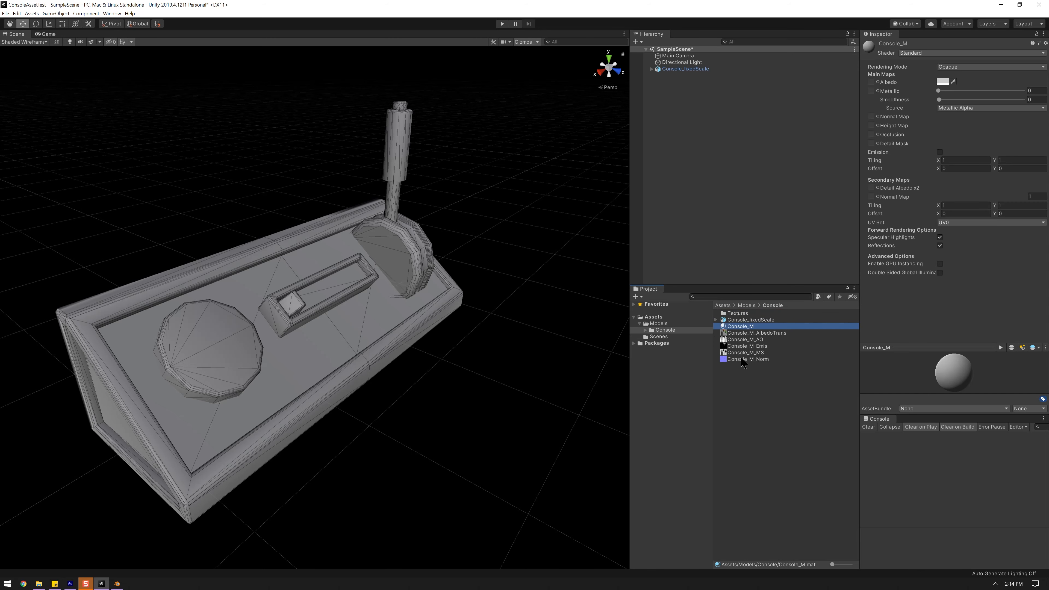
click(744, 333)
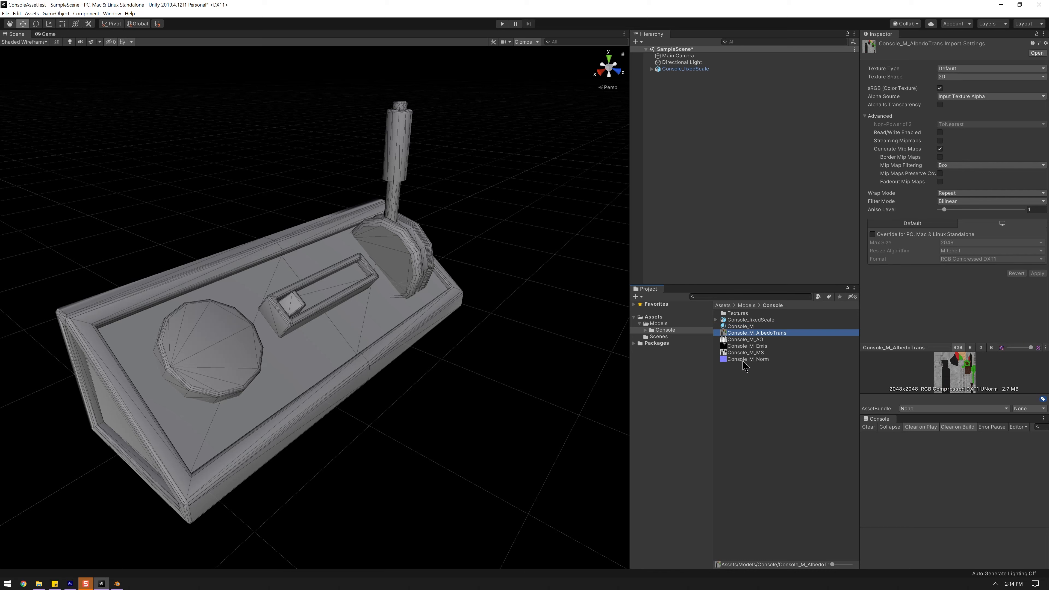
shift+click(747, 359)
drag(747, 358, 743, 318)
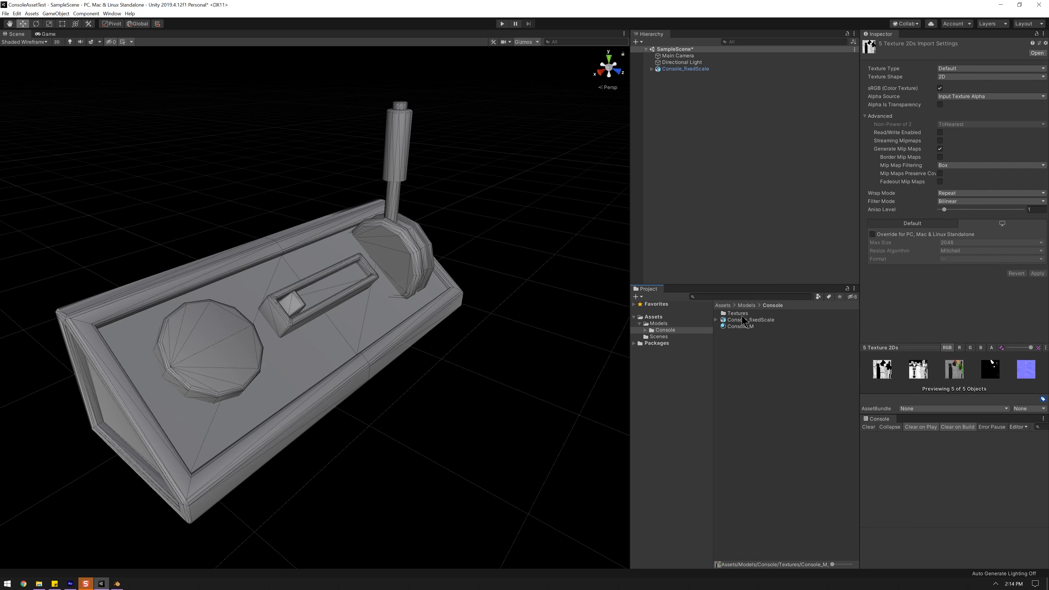
Select the Console_M material and lock the Inspector on it
click(744, 326)
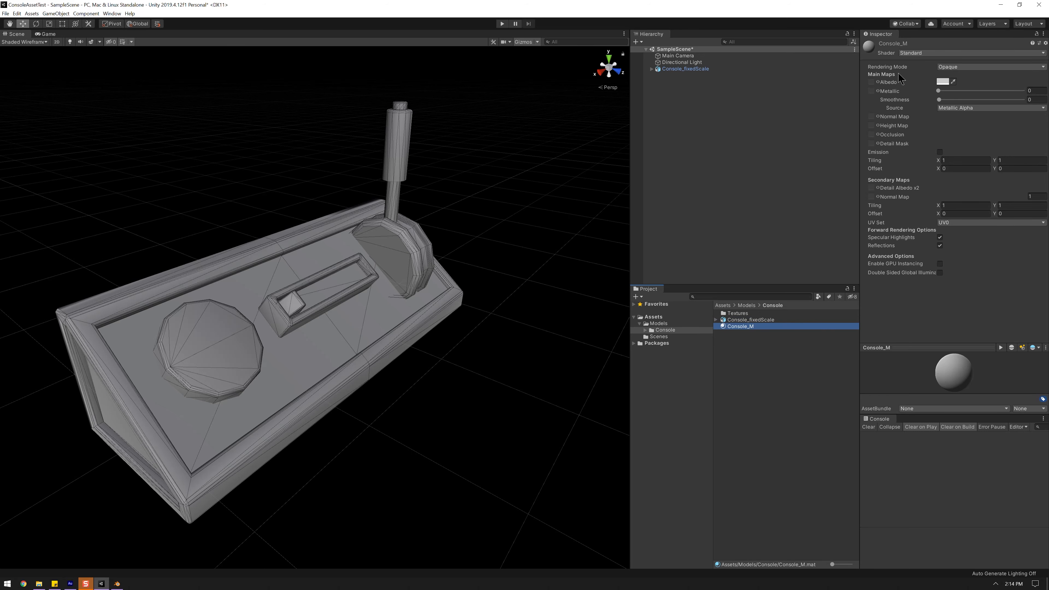
click(756, 314)
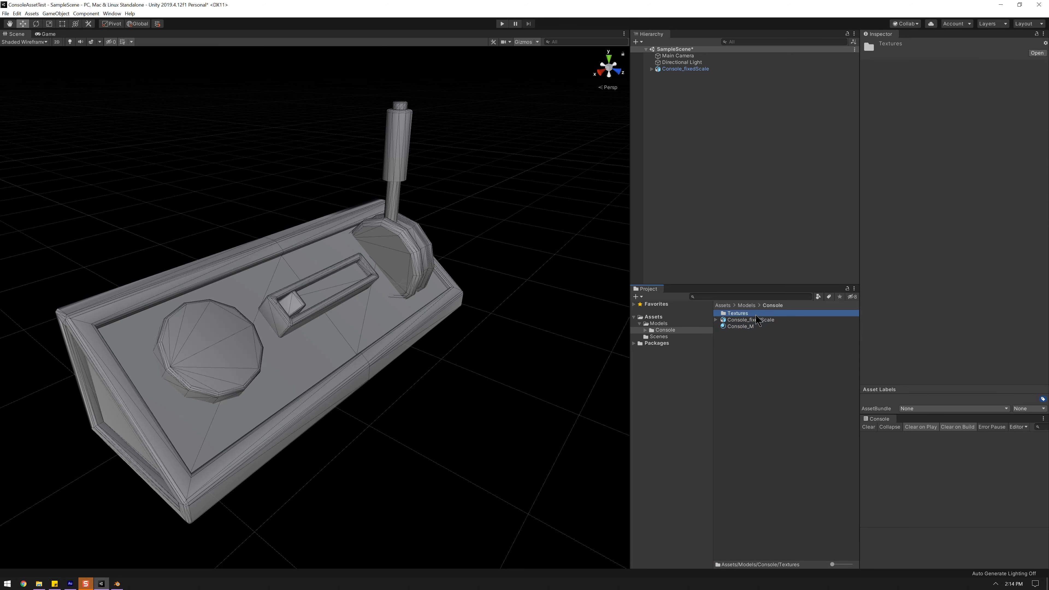
double_click(748, 315)
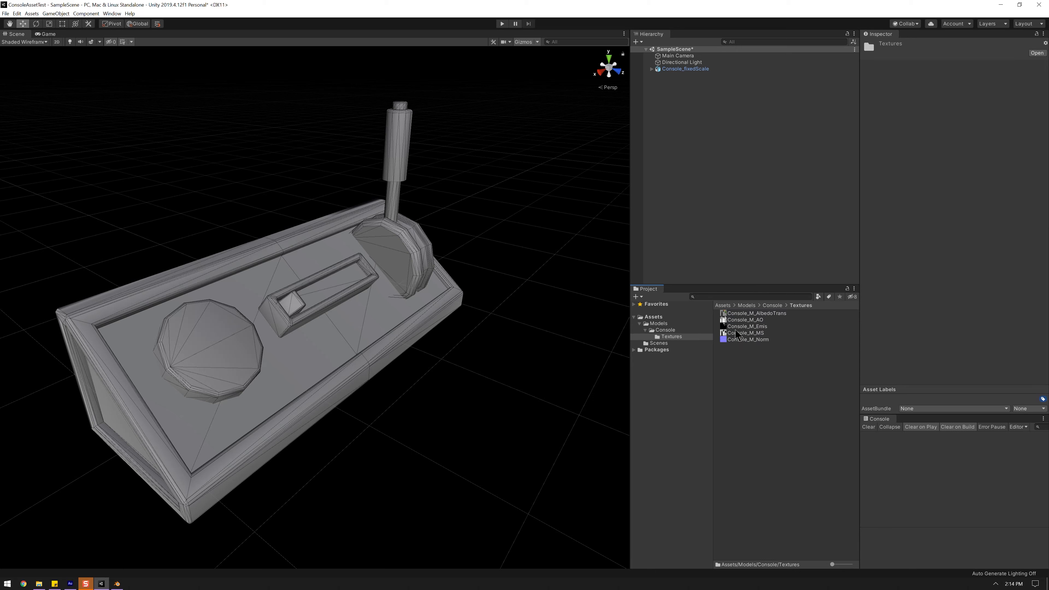
click(665, 330)
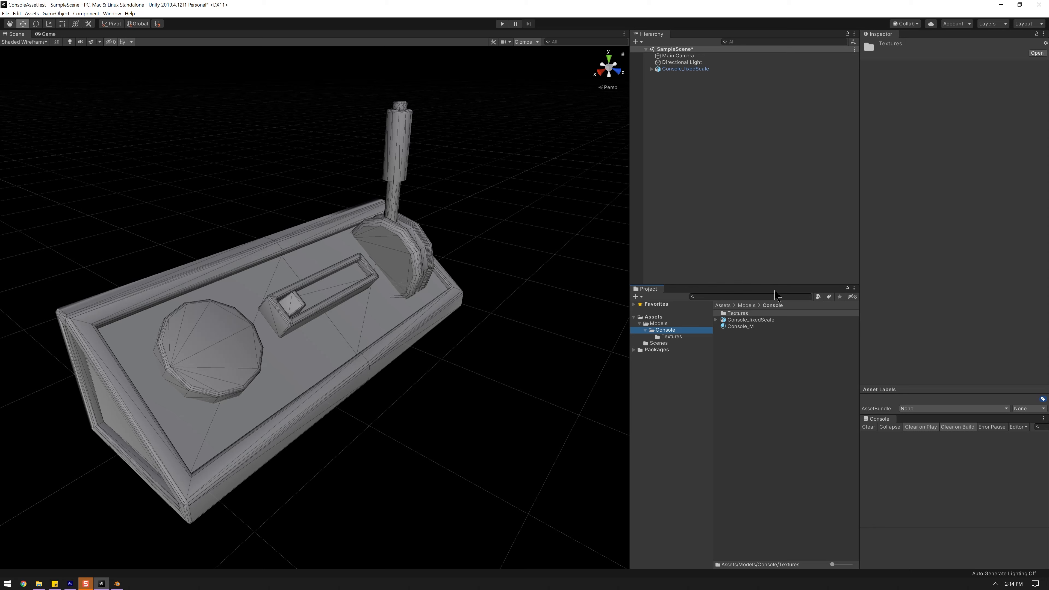
click(739, 327)
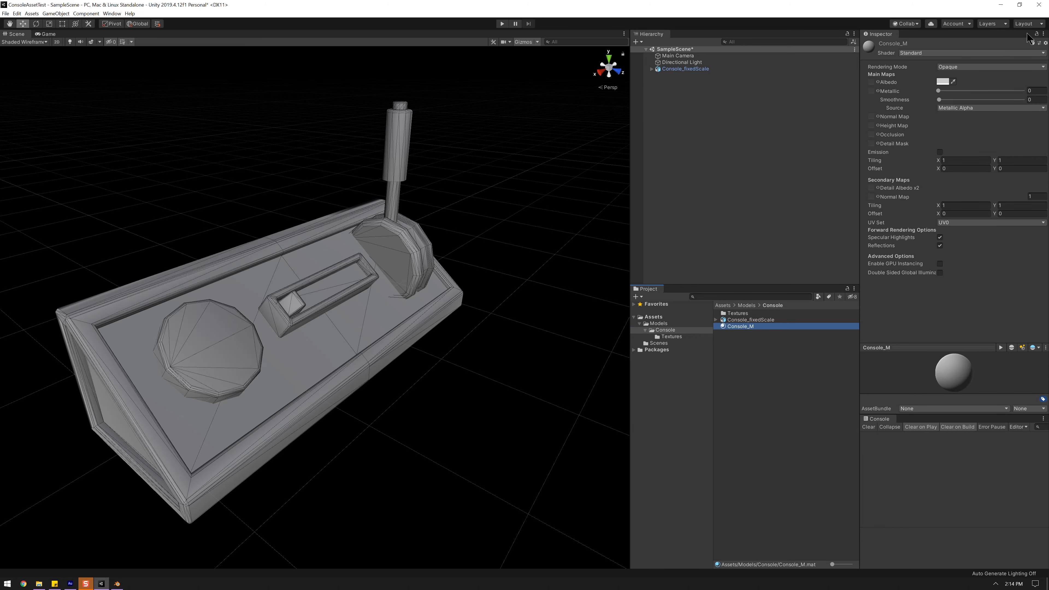
click(1037, 34)
Assign the AlbedoTrans, AO, MS and Norm textures as Console_M's Albedo, Occlusion, Metallic and Normal maps, and fix the normal map's import type
double_click(738, 314)
drag(758, 314, 872, 135)
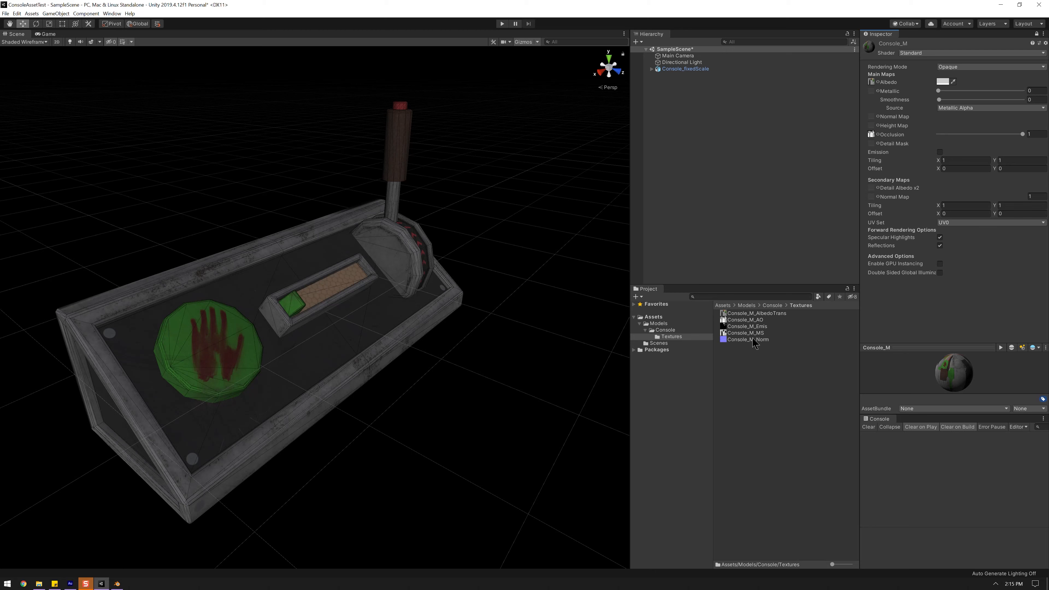
mouse_move(751, 333)
mouse_down()
mouse_move(870, 143)
mouse_move(870, 92)
mouse_move(826, 256)
mouse_move(875, 117)
mouse_up()
click(1033, 133)
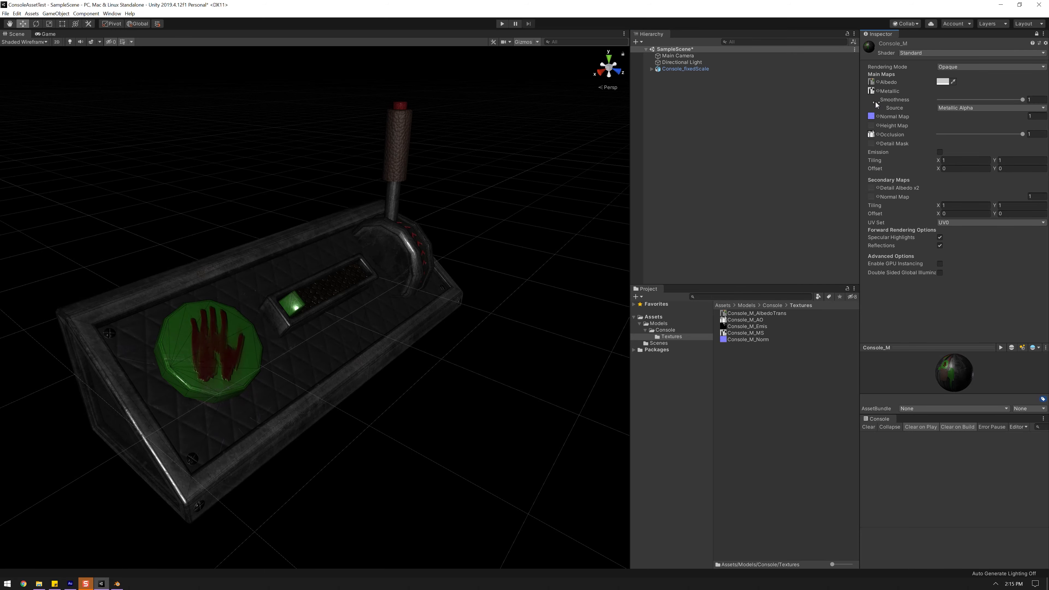
Enable Emission on the Console_M material and assign the Console_M_Emis texture as its emission color map
alt+drag(475, 293, 385, 222)
click(441, 328)
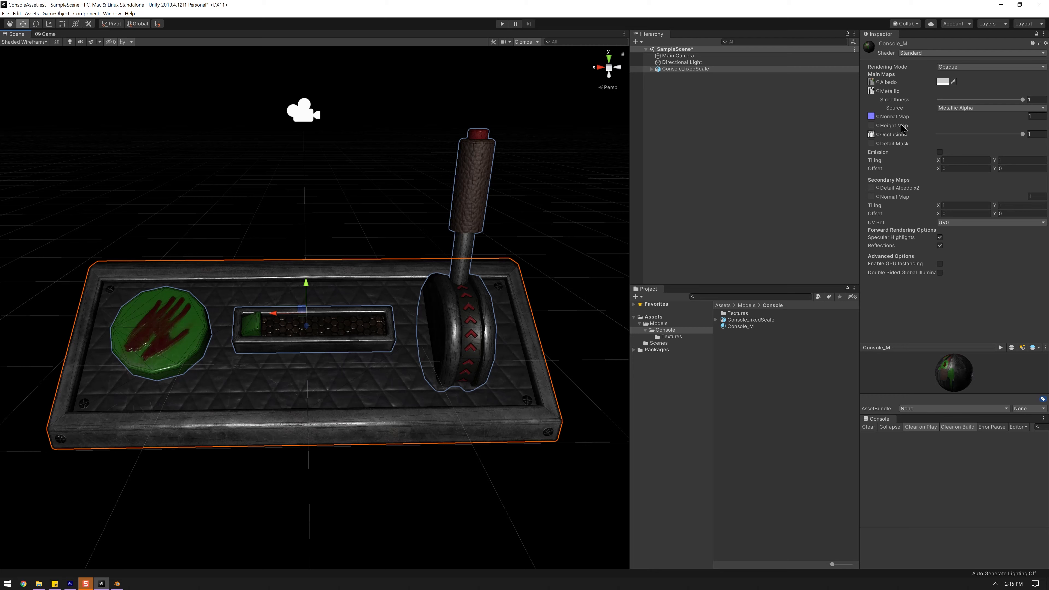
click(679, 338)
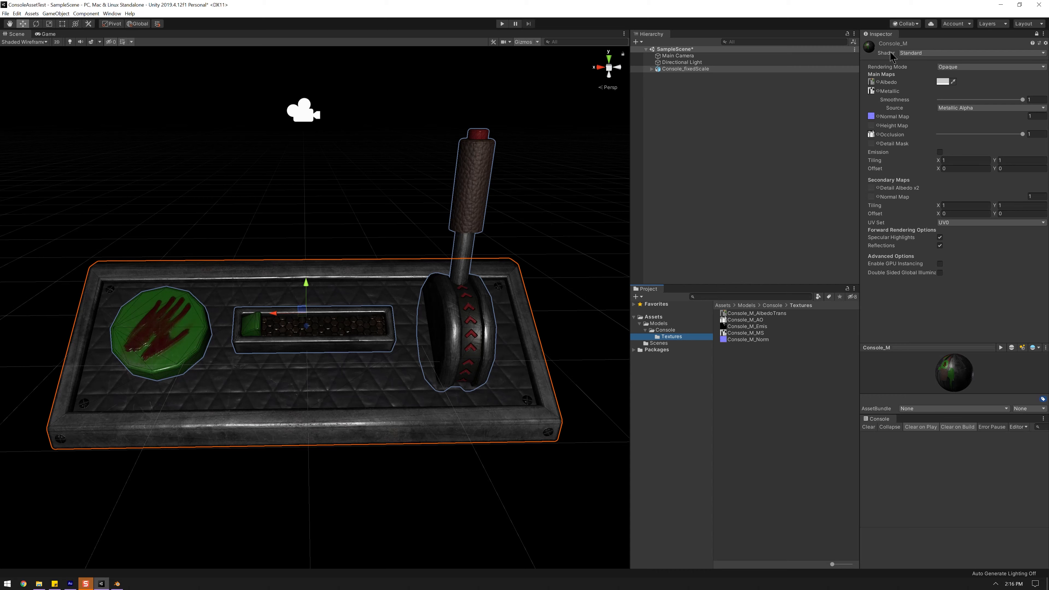
click(939, 152)
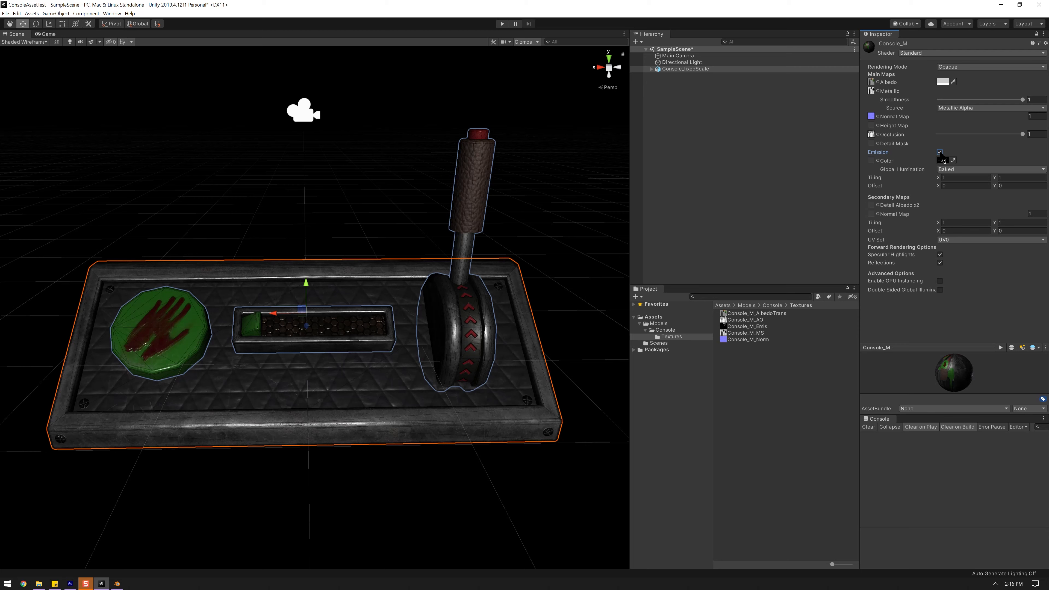
drag(747, 326, 871, 166)
alt+drag(481, 309, 457, 306)
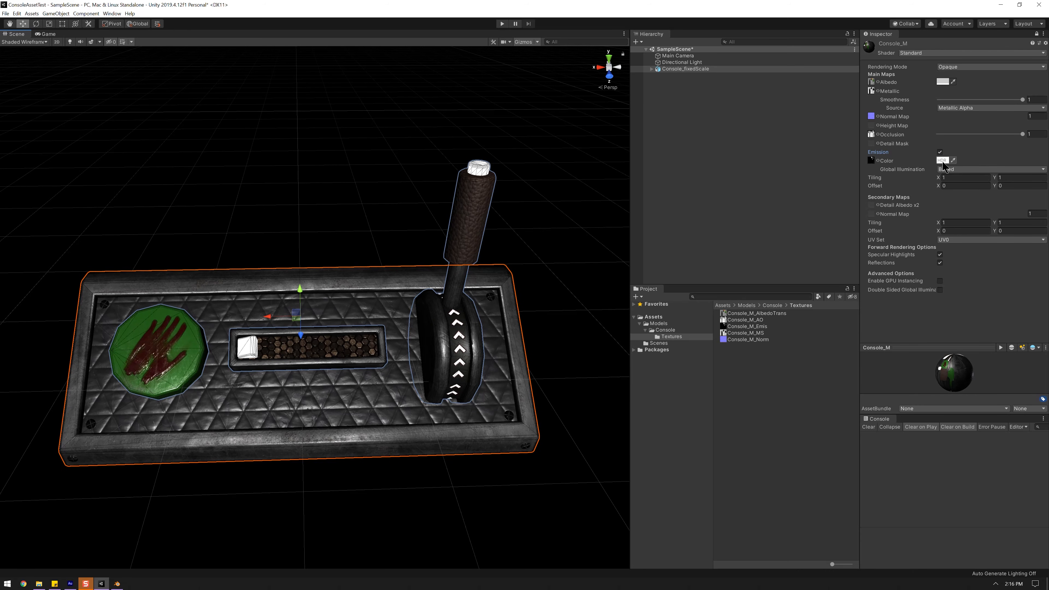
Set the Console_M material's emission color to a red of about RGB 0.78, 0.09, 0.08 and its Global Illumination to Realtime
click(941, 161)
drag(740, 150, 787, 139)
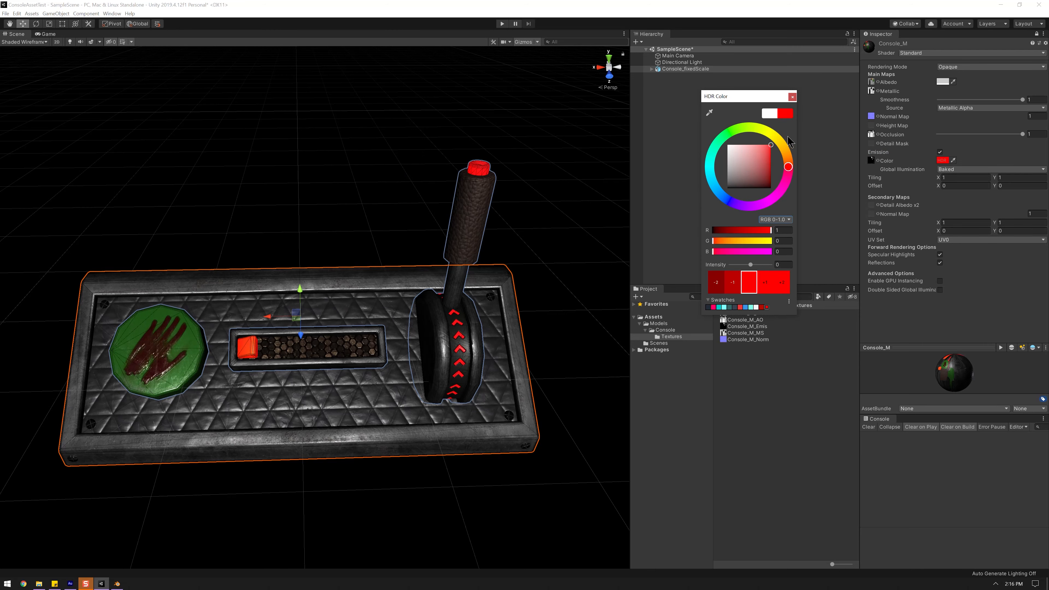
click(733, 129)
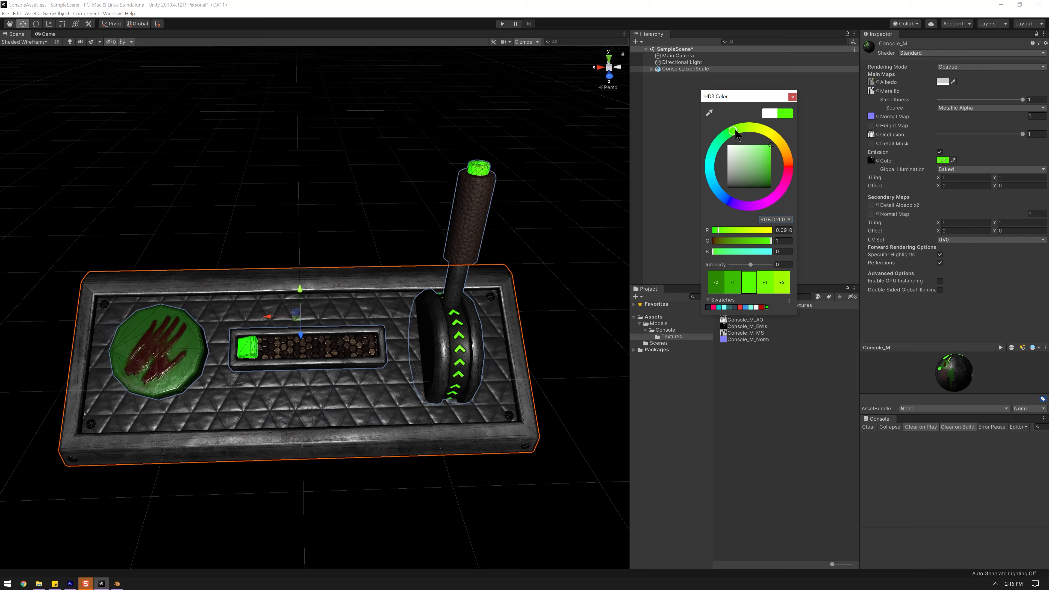
drag(733, 131, 766, 155)
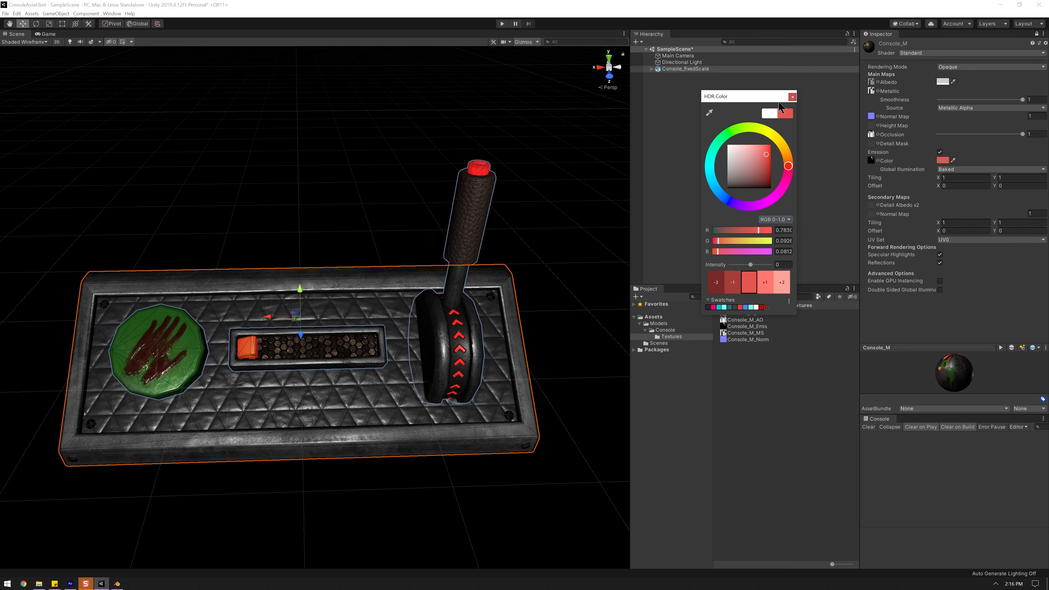
click(792, 97)
scroll(428, 282, up, 2)
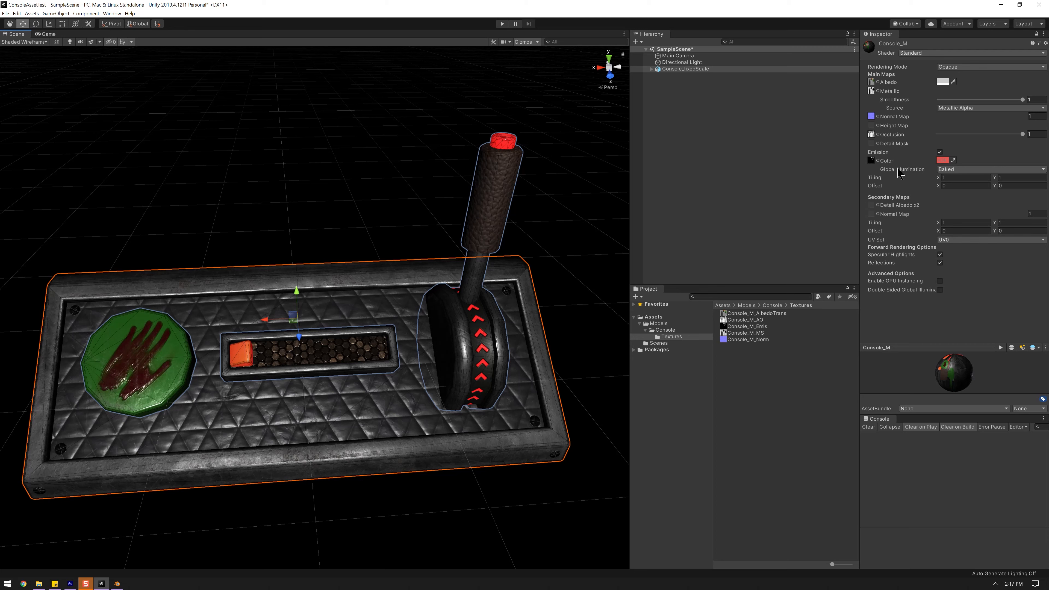
click(958, 170)
click(959, 178)
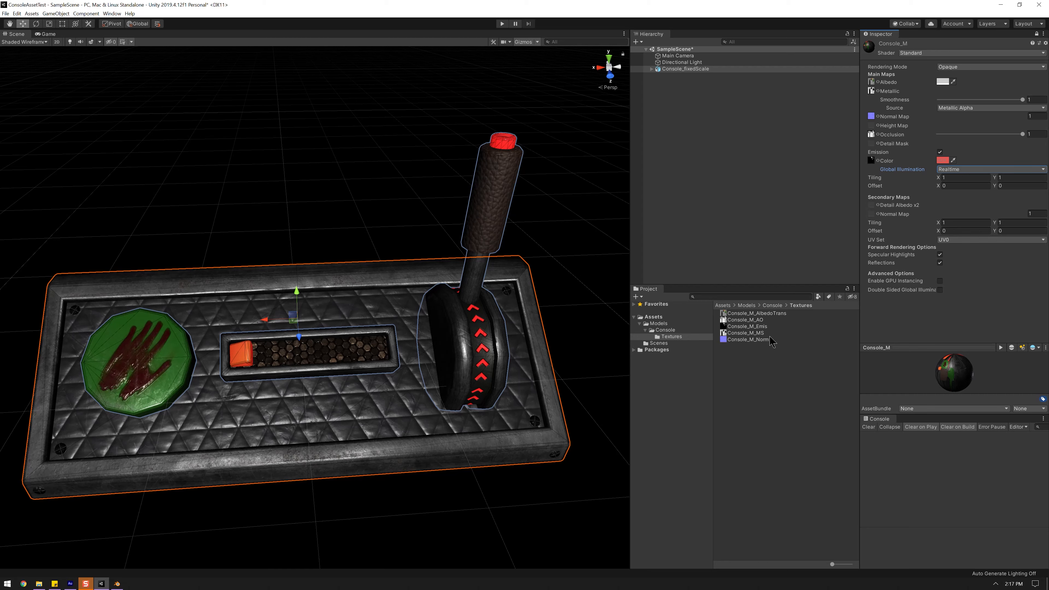
Create a new C# script named Console in the Models/Console folder
click(668, 329)
right_click(752, 342)
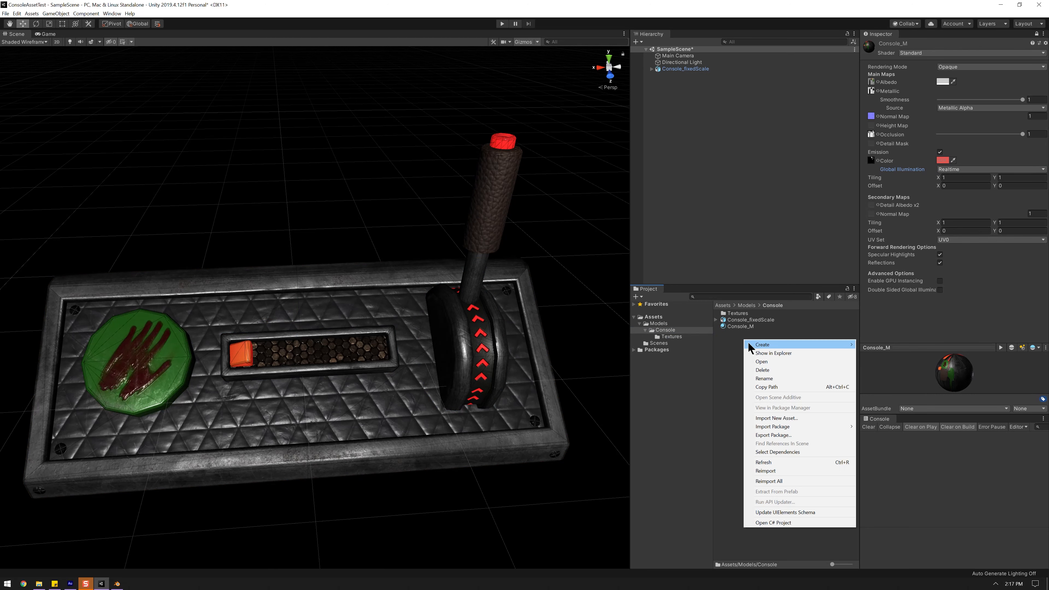
mouse_move(791, 347)
click(875, 71)
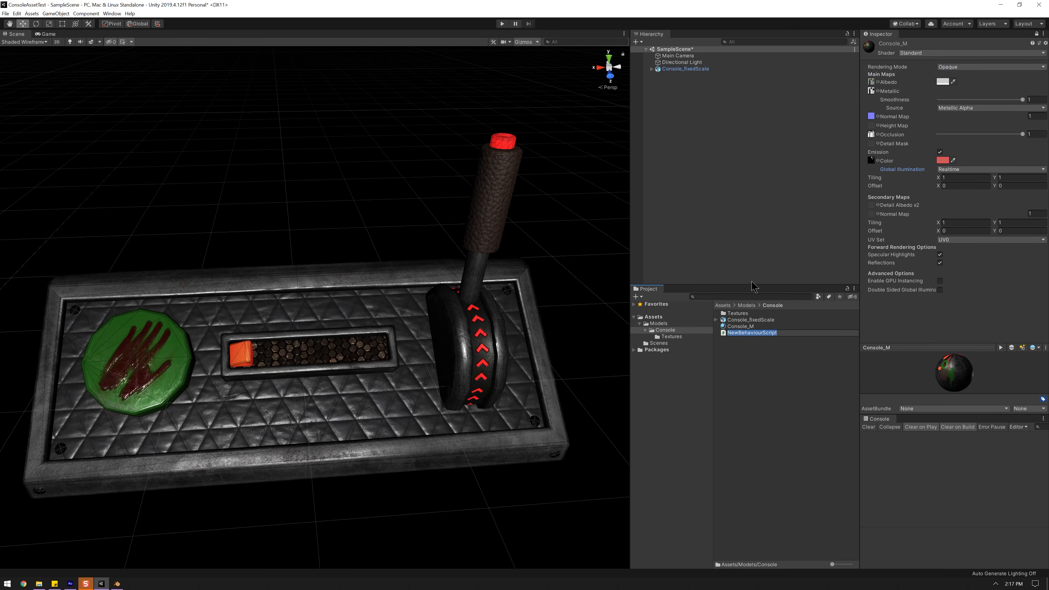
text(Console)
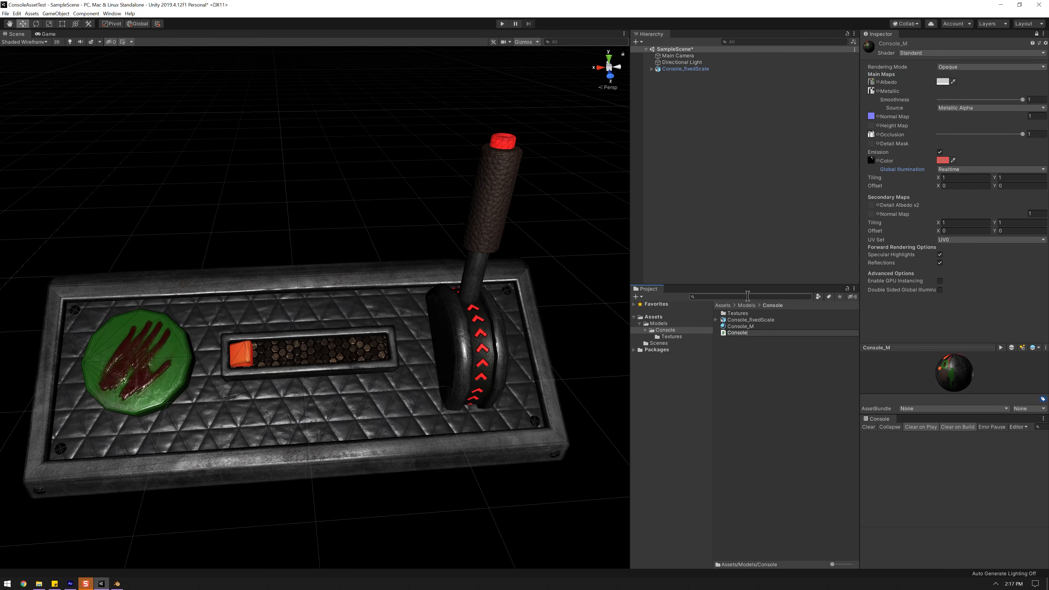
key(Return)
Attach the Console script to the Console_fixedScale object and open the script in Visual Studio
click(693, 69)
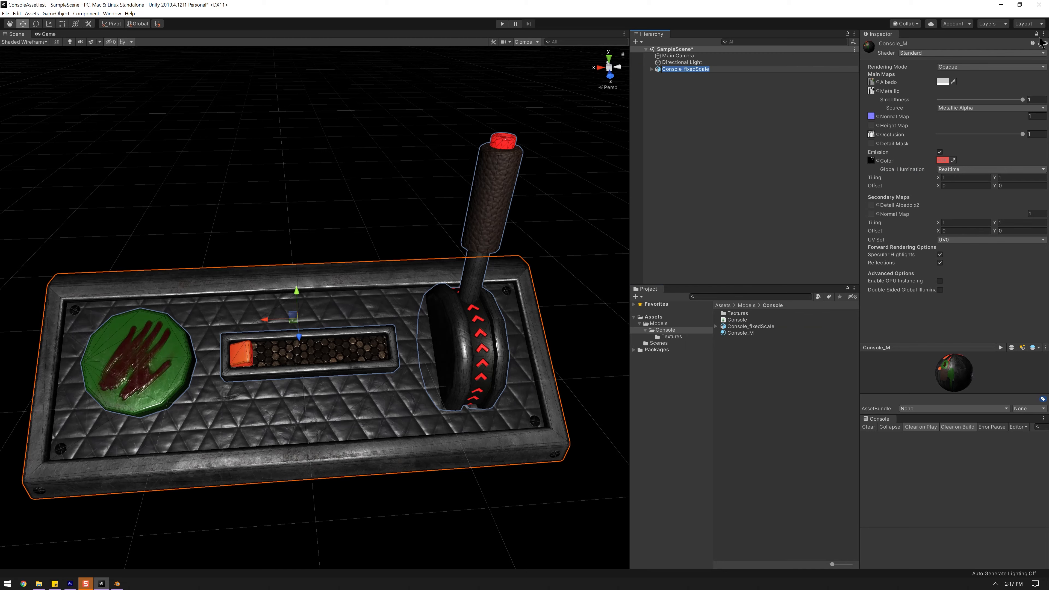
drag(741, 319, 902, 312)
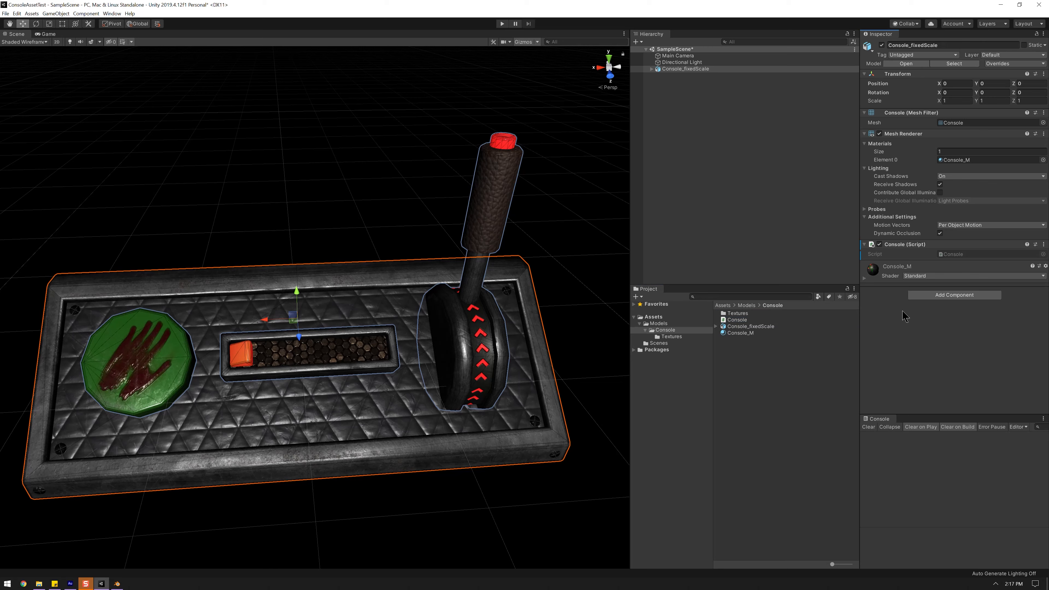
double_click(966, 255)
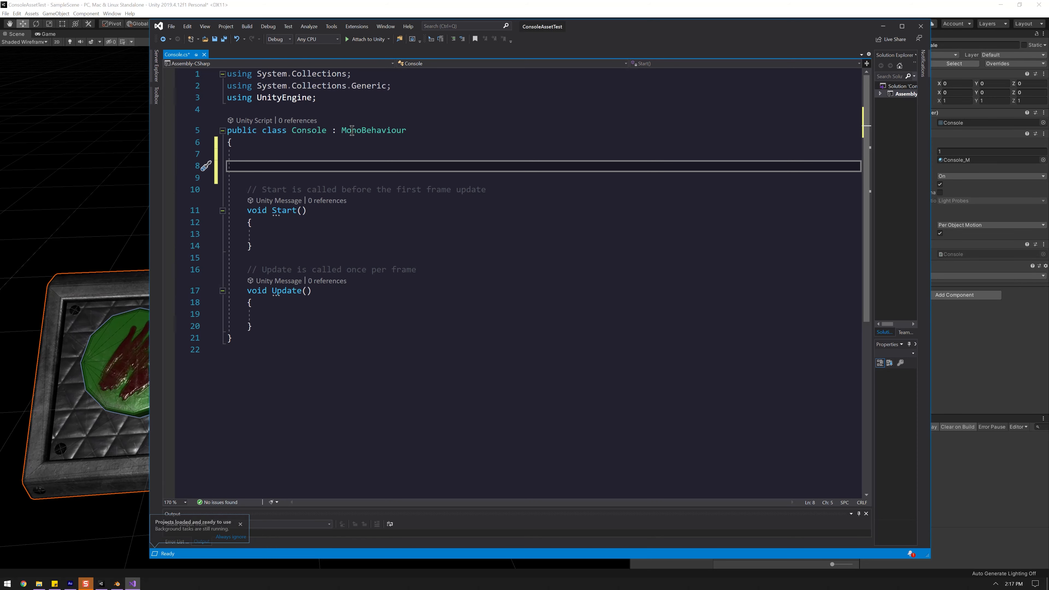
Return to Unity and display the property list of the Standard shader used by the Console_M material
click(883, 26)
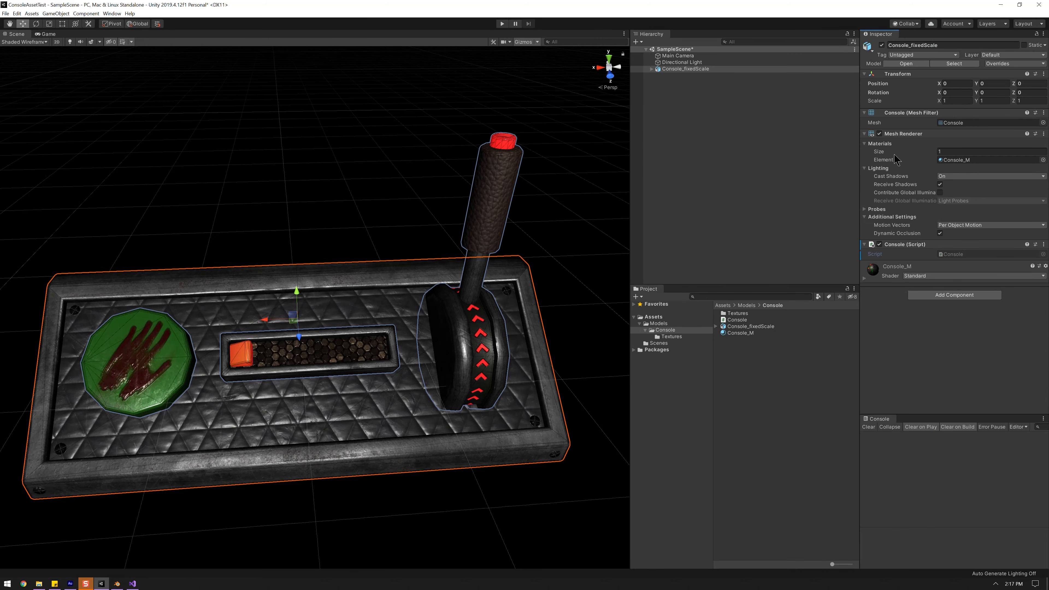
click(740, 333)
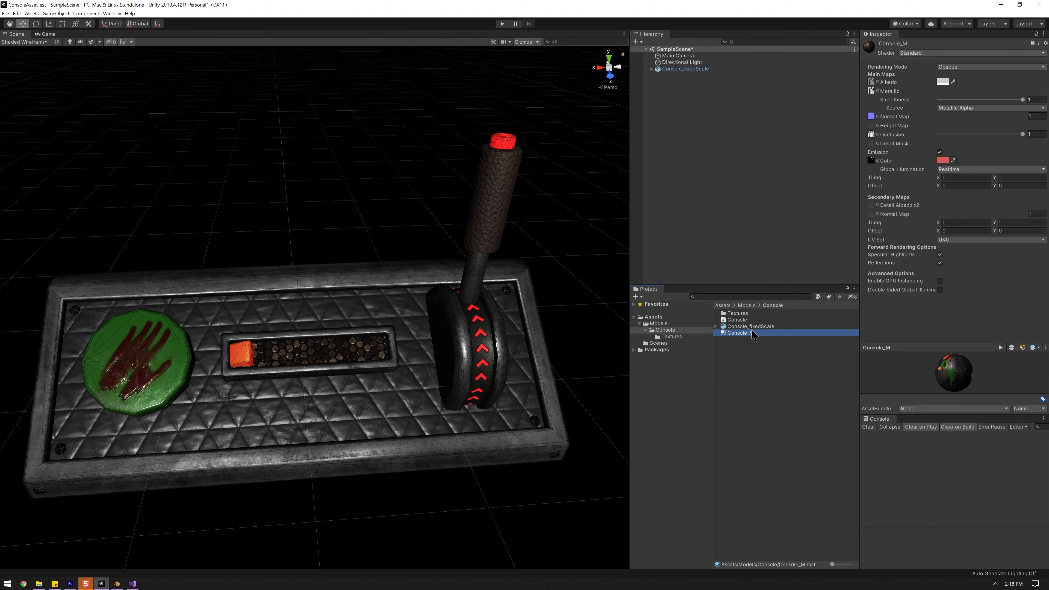
click(1045, 43)
click(1032, 66)
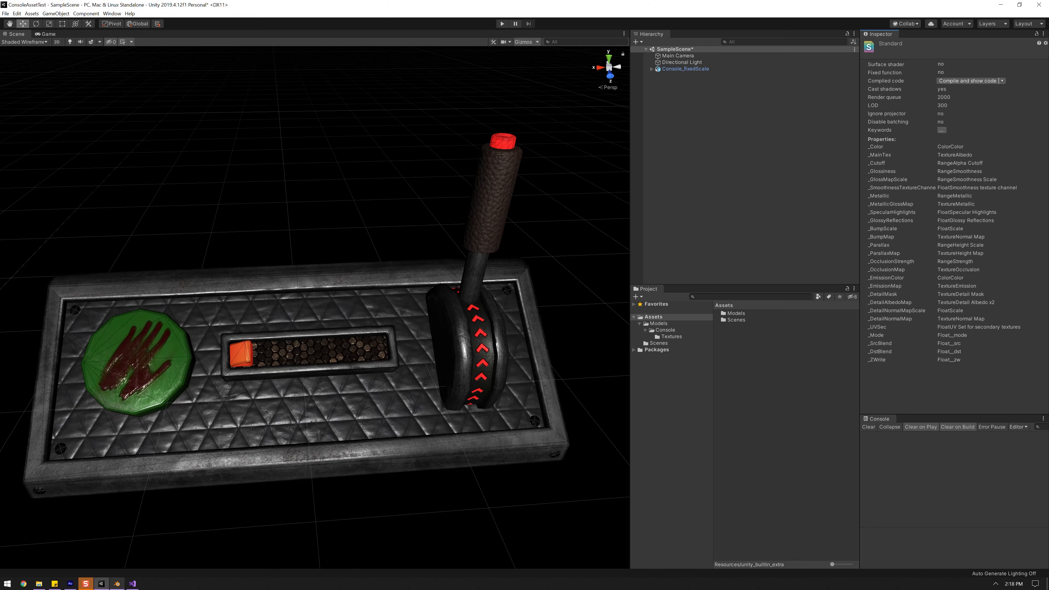
Switch to Visual Studio, keep the shader properties visible beside it, and declare "int b_EmissionColor = -1;" above Start in the Console class
click(132, 583)
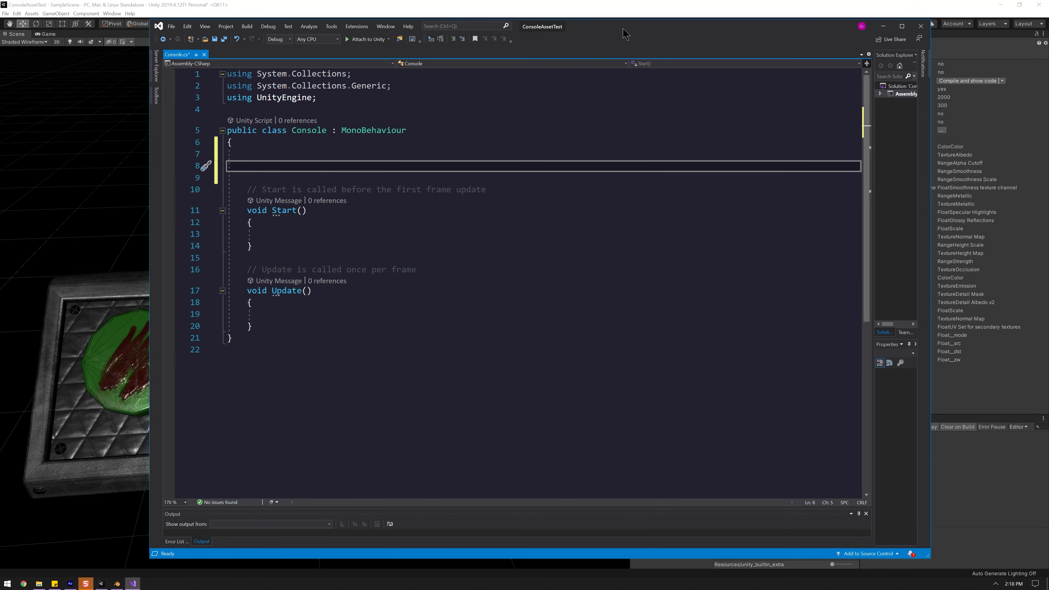
drag(624, 28, 566, 27)
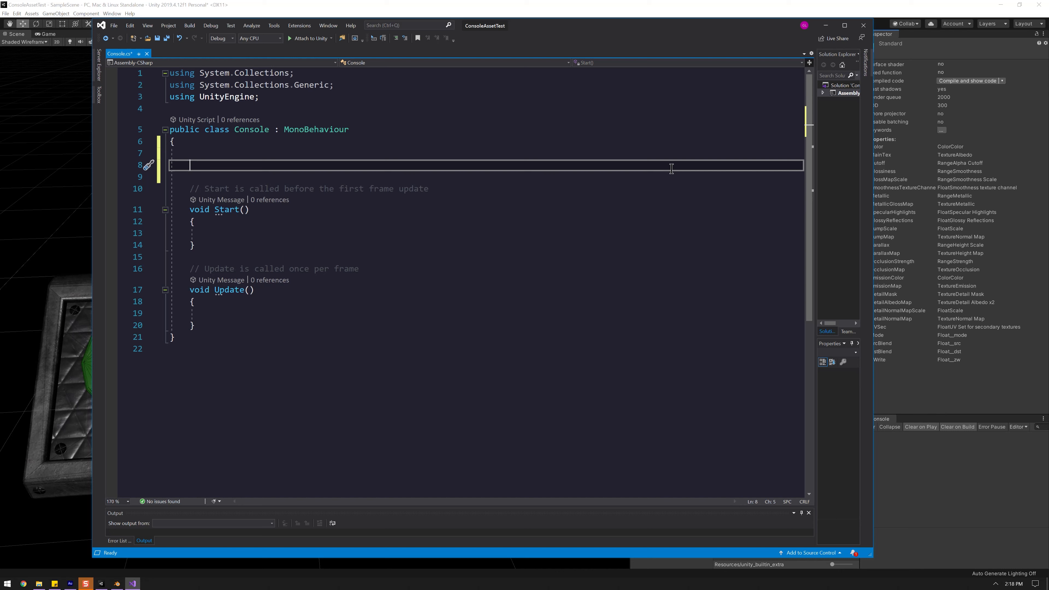
text(int b_)
drag(594, 40, 546, 40)
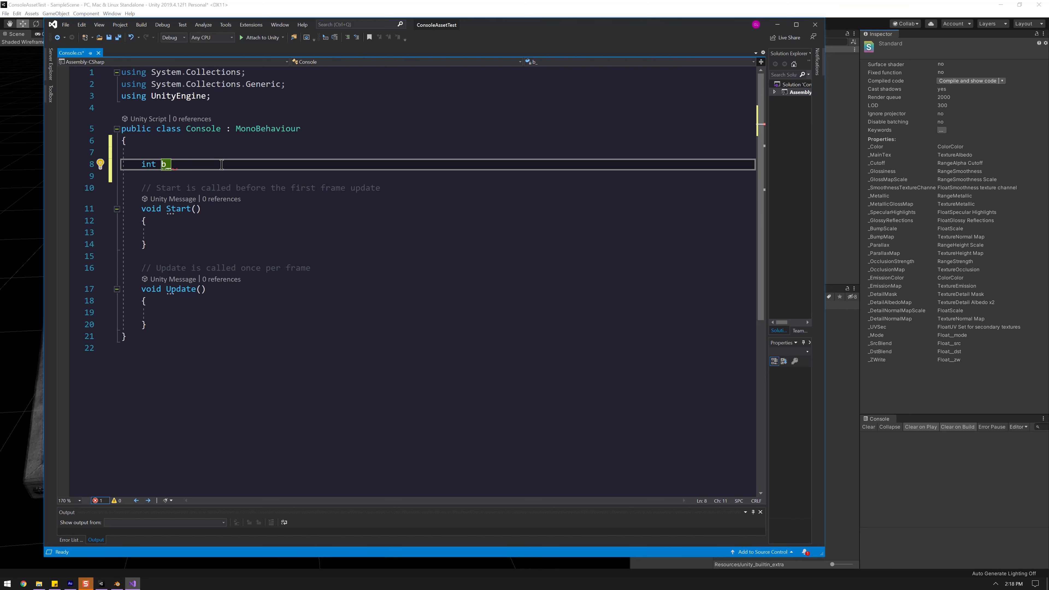
text(EmissionColor)
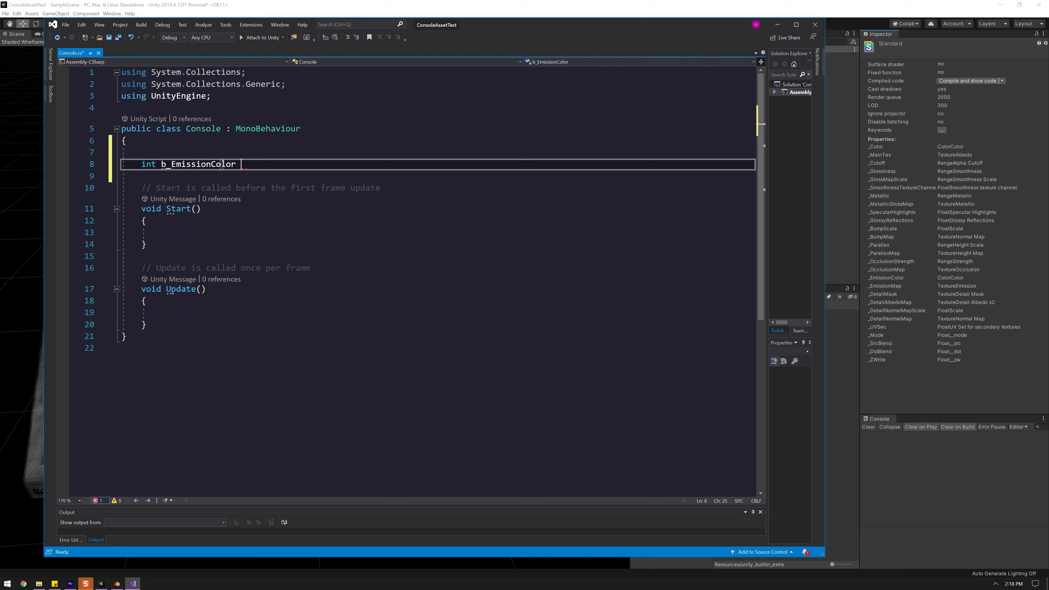
text( = -1;)
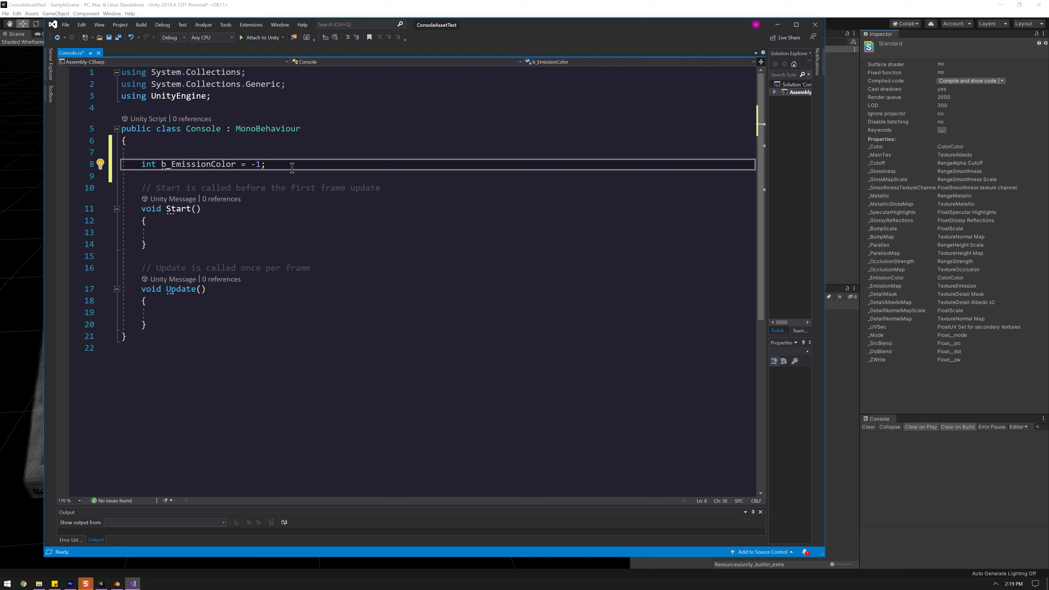
Place the text cursor on the empty line inside the Console class's Start method
click(211, 232)
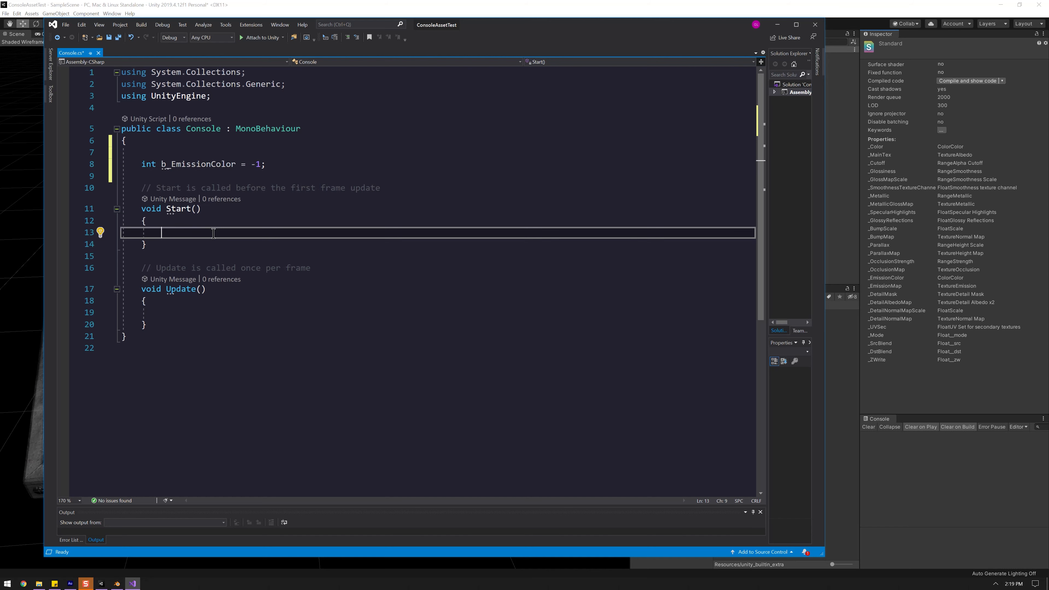